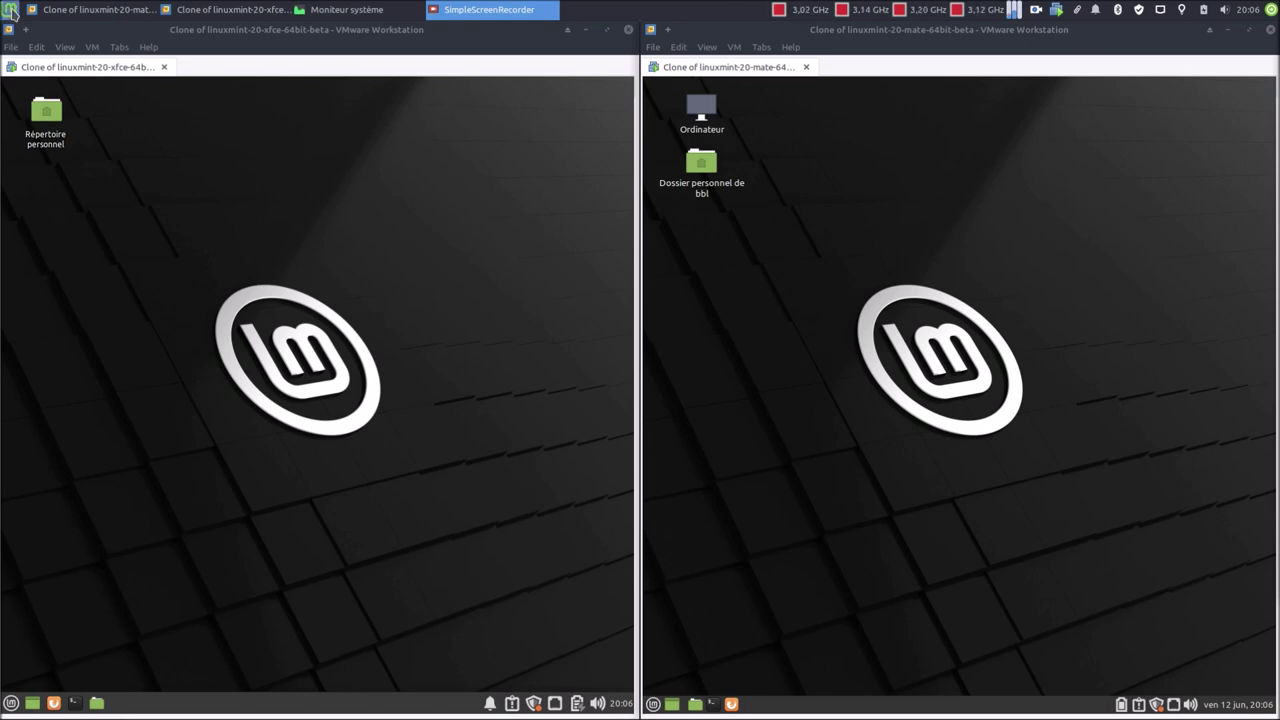
Step: Launch Warpinator on the host computer, check its version in the about information, and close that information
{"action": "left_click", "coordinate": [12, 12]}
{"action": "type", "text": "war"}
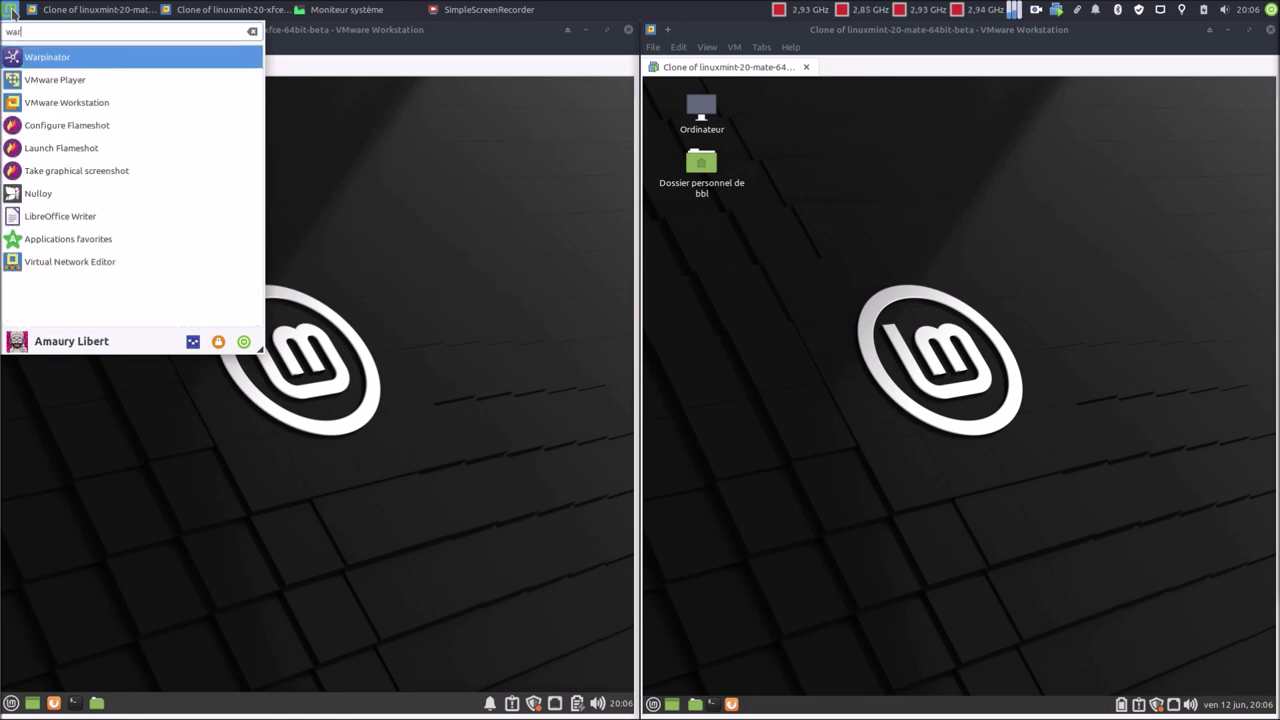
{"action": "left_click", "coordinate": [115, 57]}
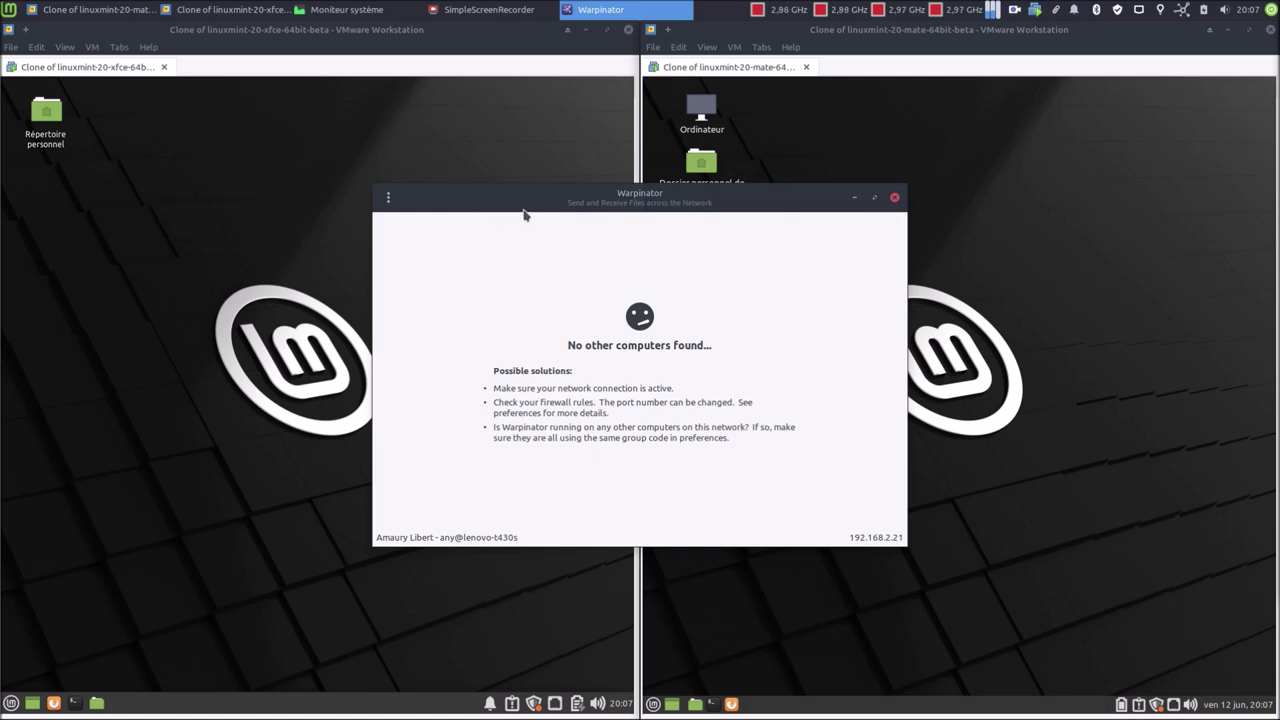
{"action": "left_click", "coordinate": [388, 199]}
{"action": "left_click", "coordinate": [392, 254]}
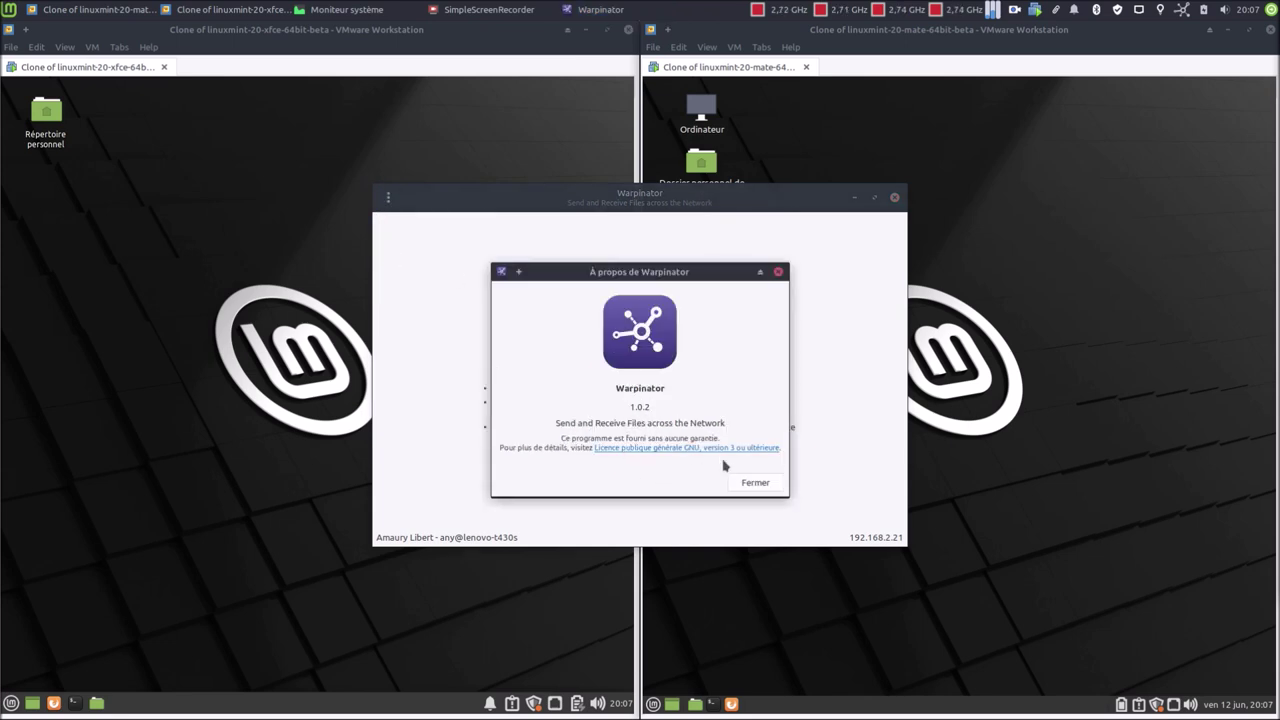
{"action": "left_click", "coordinate": [752, 482]}
Step: Review the host's Warpinator preferences for desktop, file transfers and network, and quit Warpinator
{"action": "left_click", "coordinate": [390, 200]}
{"action": "left_click", "coordinate": [405, 244]}
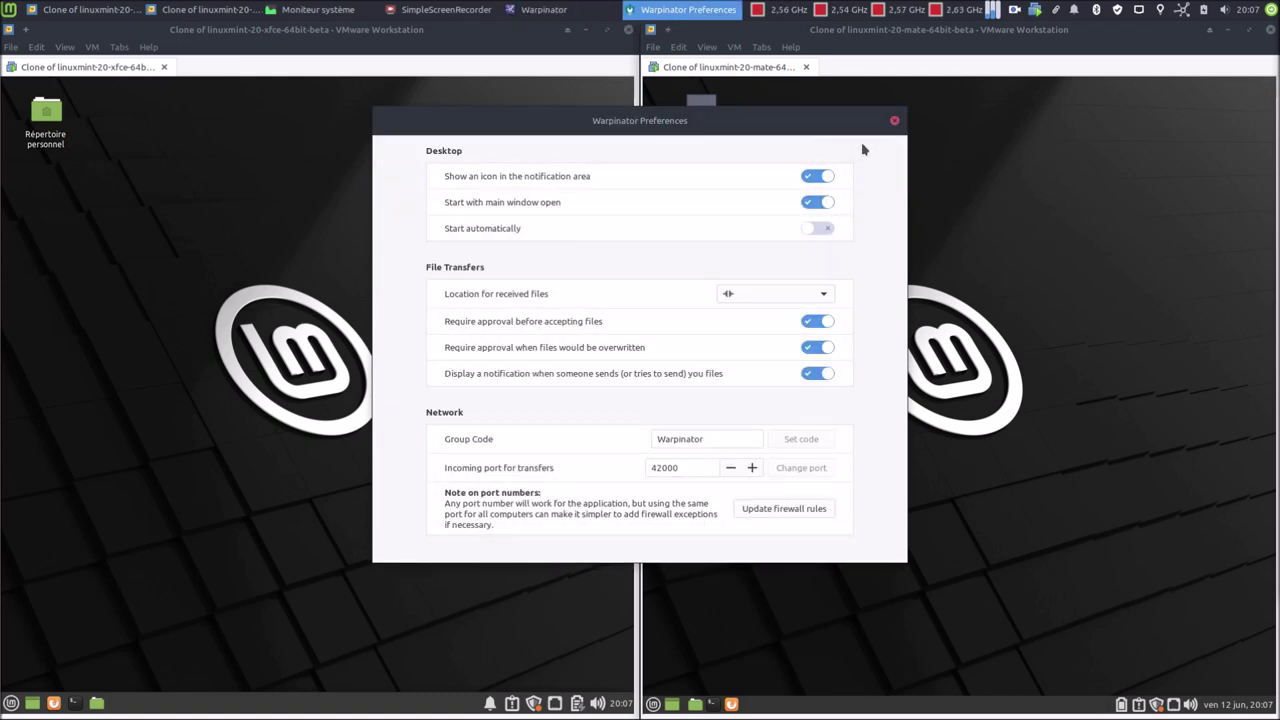
{"action": "left_click", "coordinate": [894, 120]}
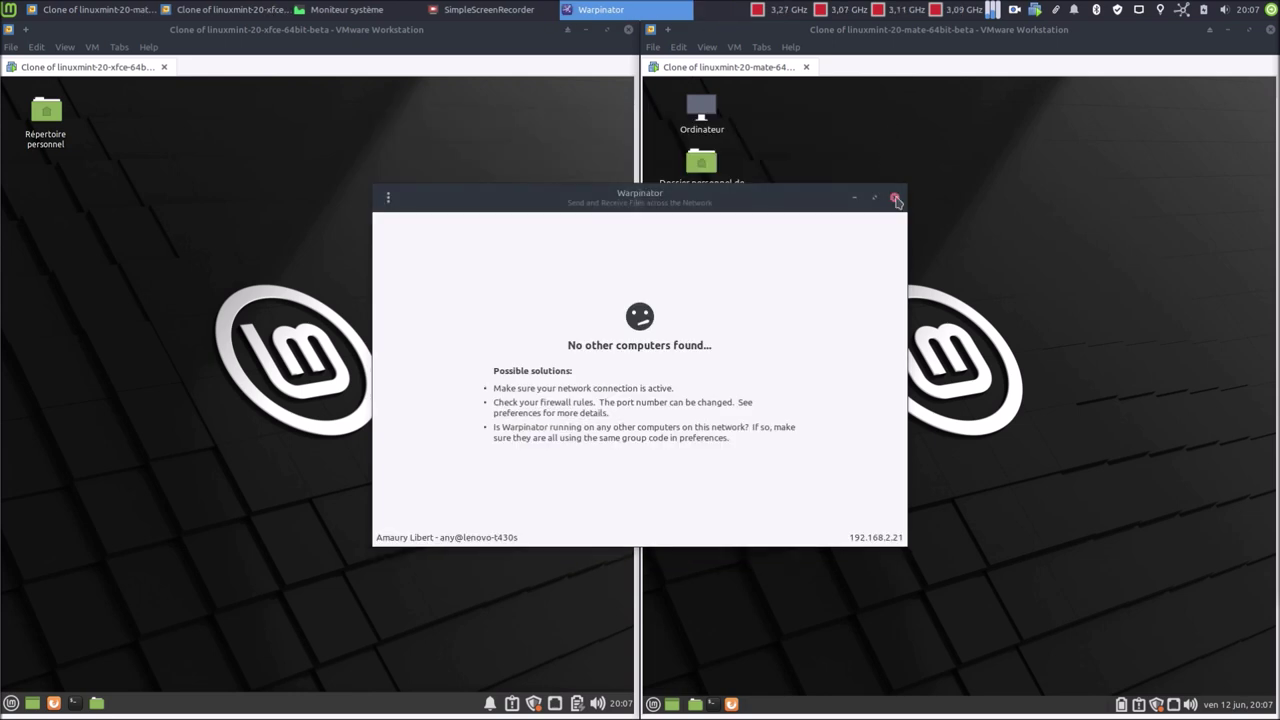
{"action": "left_click", "coordinate": [388, 198]}
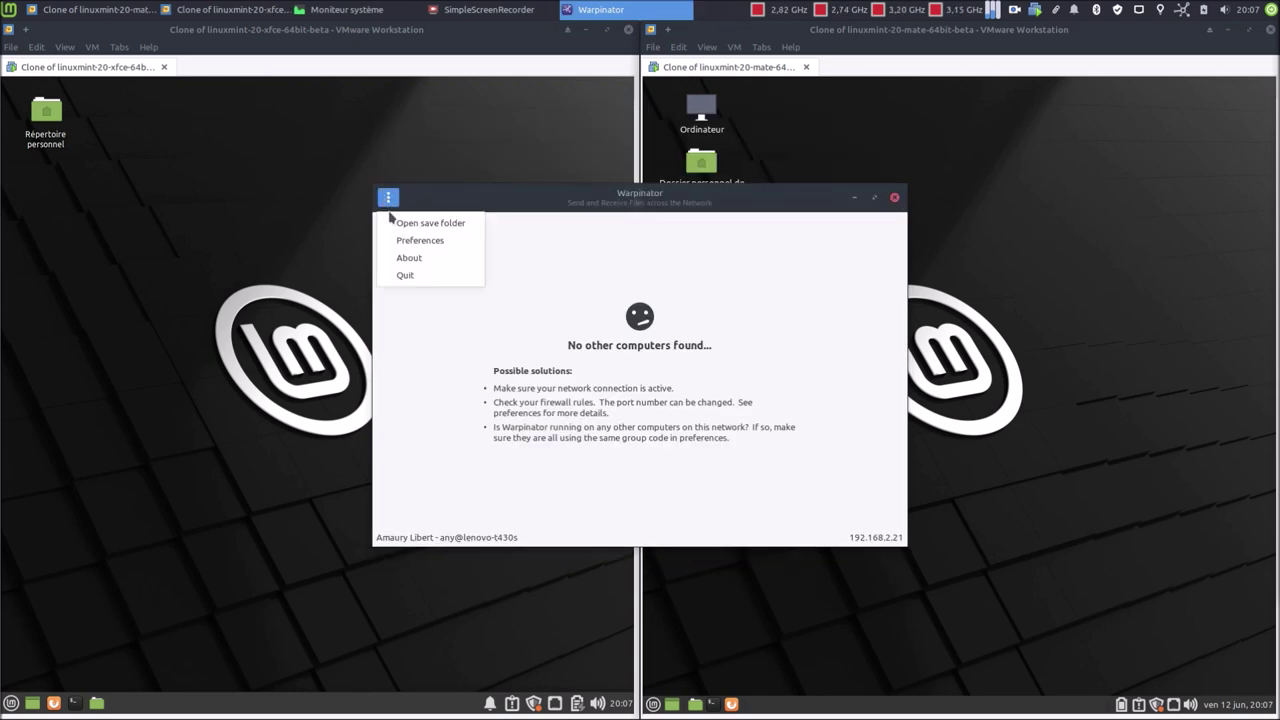
{"action": "left_click", "coordinate": [417, 278]}
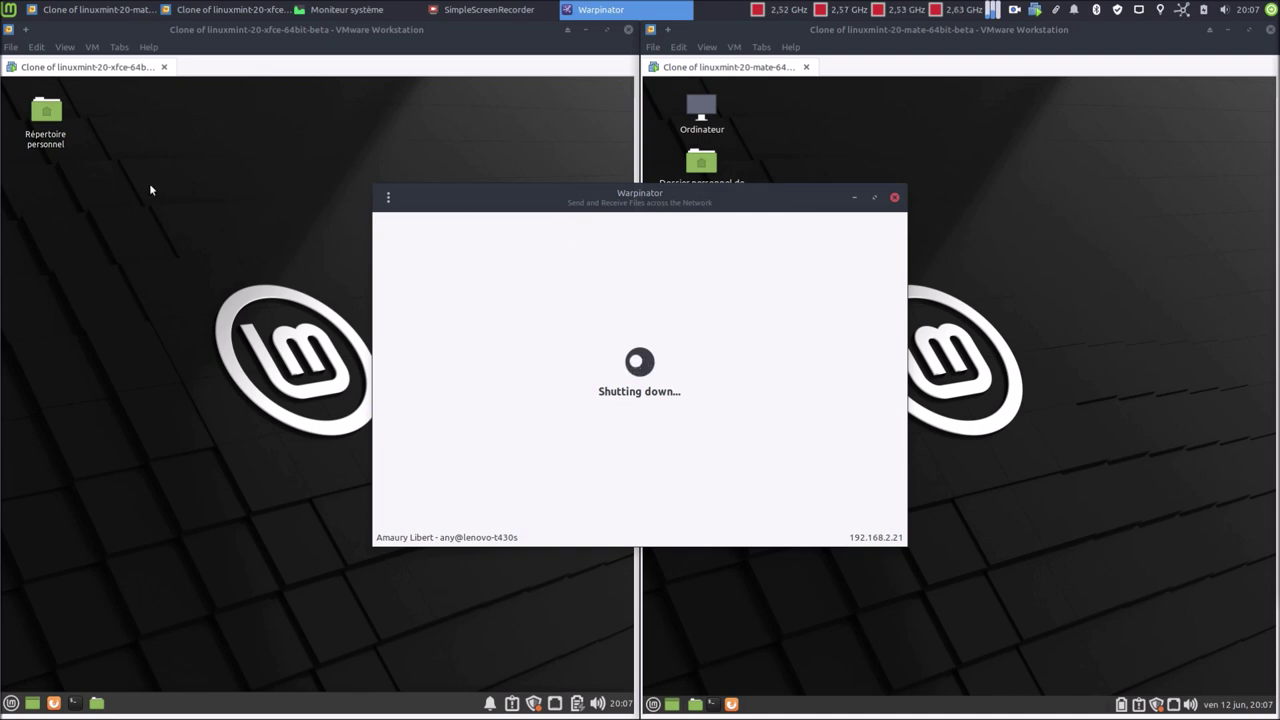
Step: Find Warpinator with the search "warp" and launch it in the Xfce virtual machine
{"action": "left_click", "coordinate": [9, 705]}
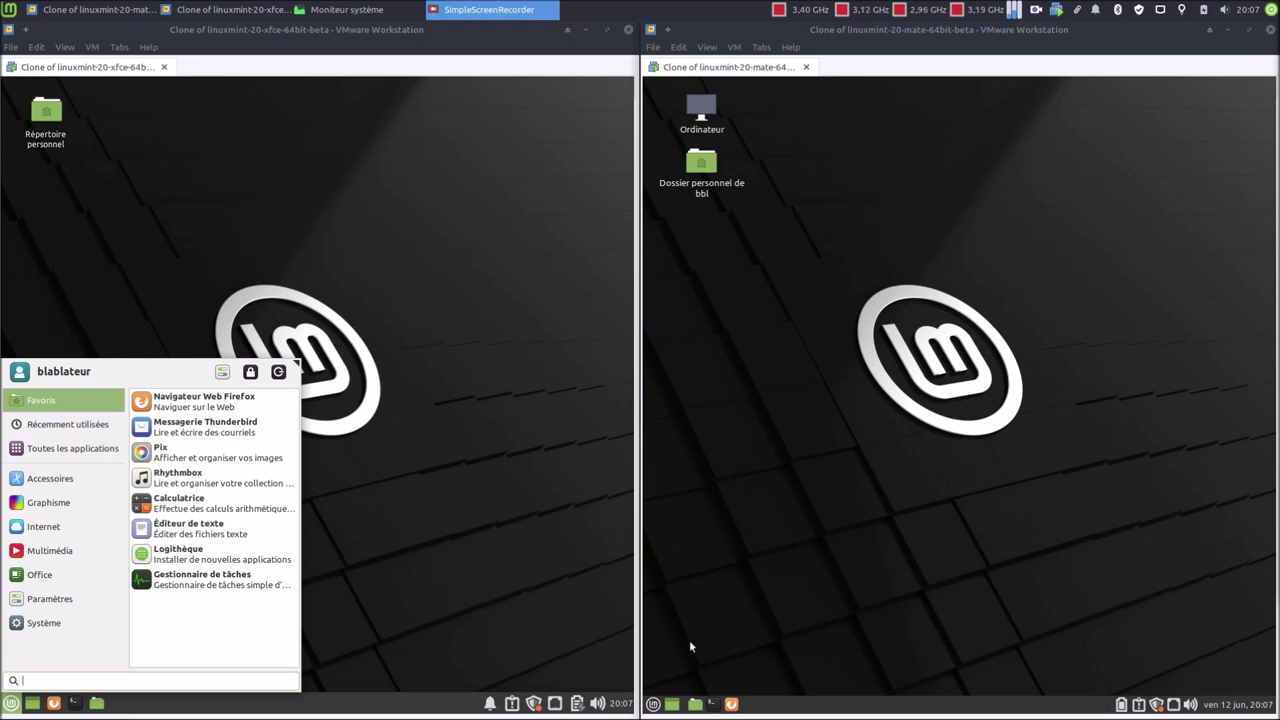
{"action": "left_click", "coordinate": [652, 705]}
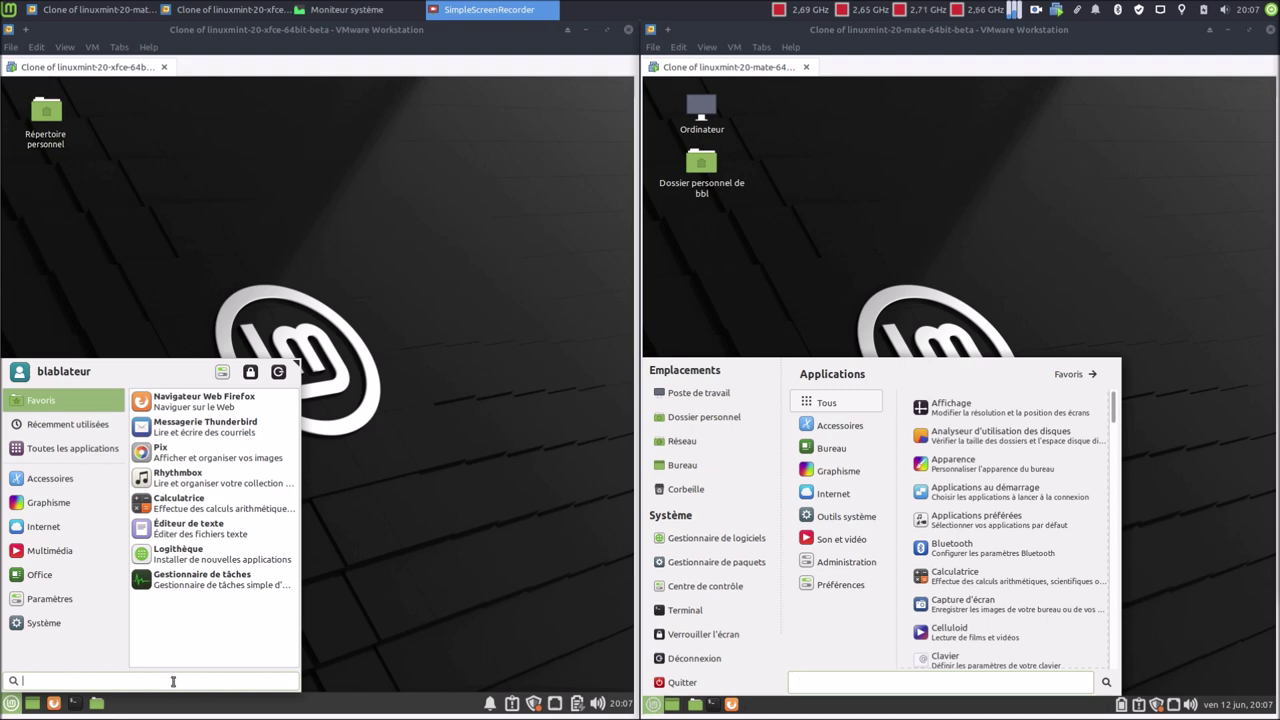
{"action": "type", "text": "w"}
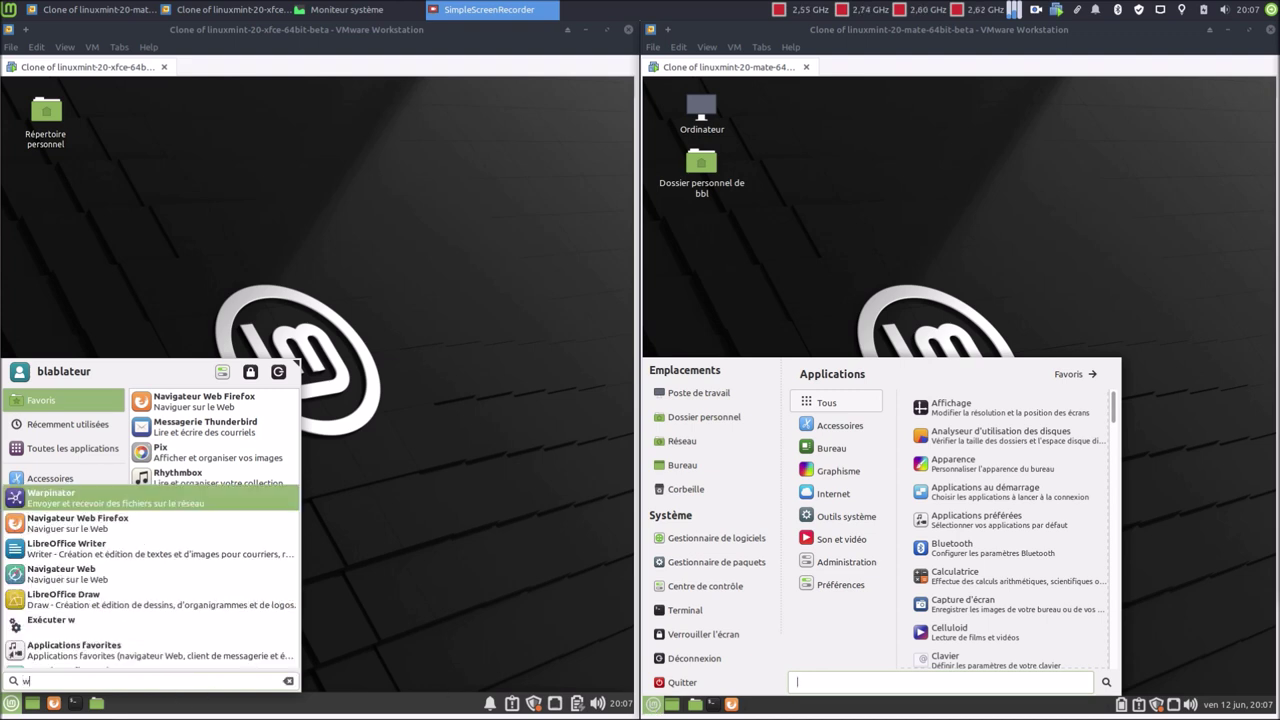
{"action": "type", "text": "a"}
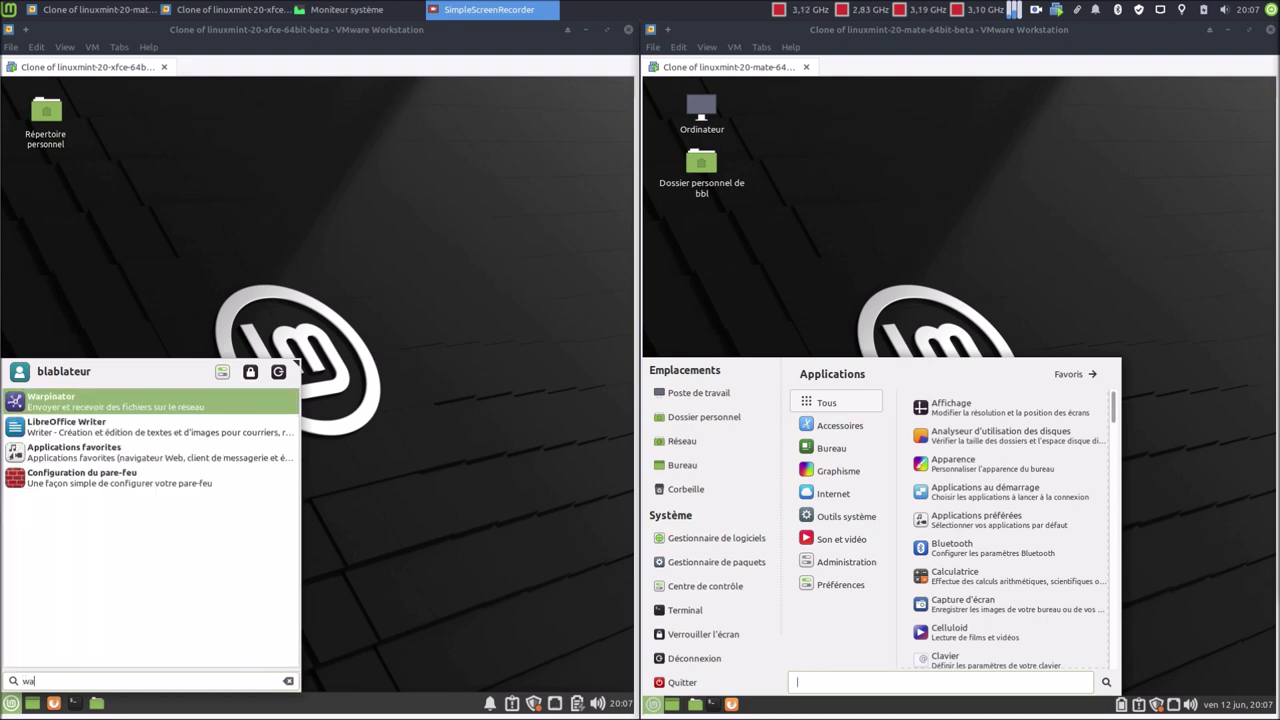
{"action": "type", "text": "rp"}
{"action": "key", "text": "Escape"}
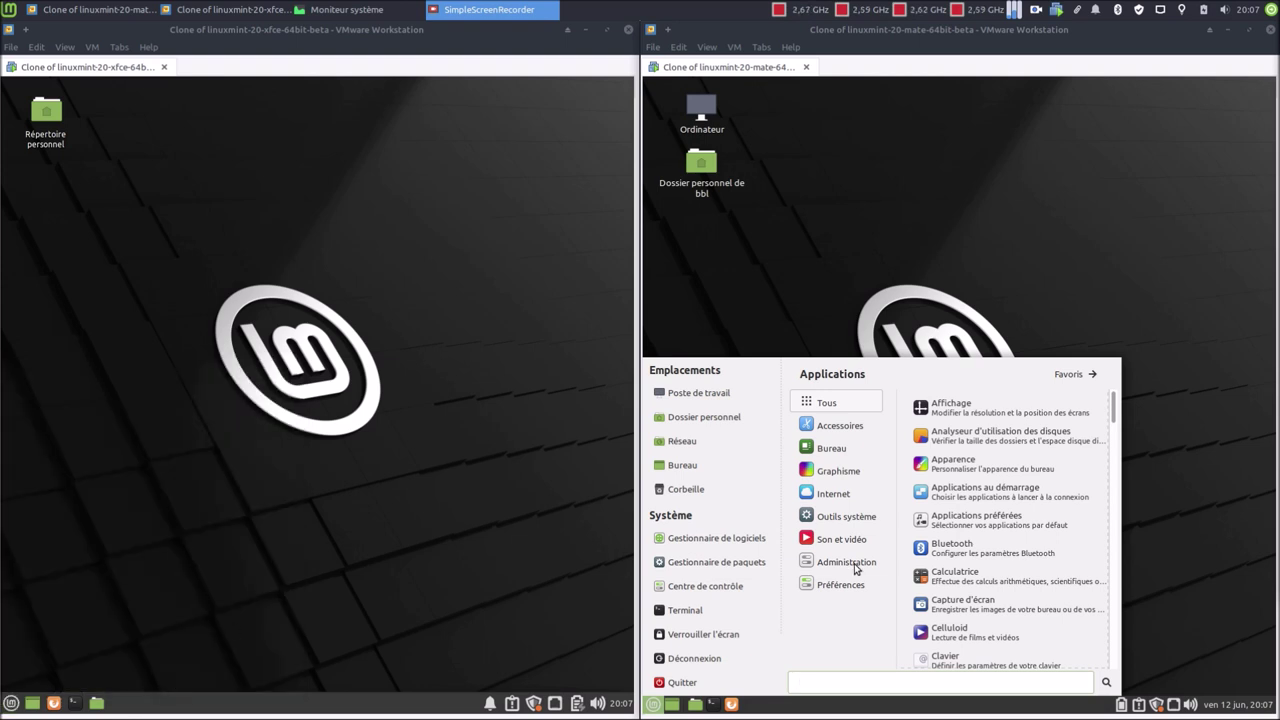
Step: Find Warpinator with the search "warp" and launch it in the MATE virtual machine
{"action": "left_click", "coordinate": [852, 678]}
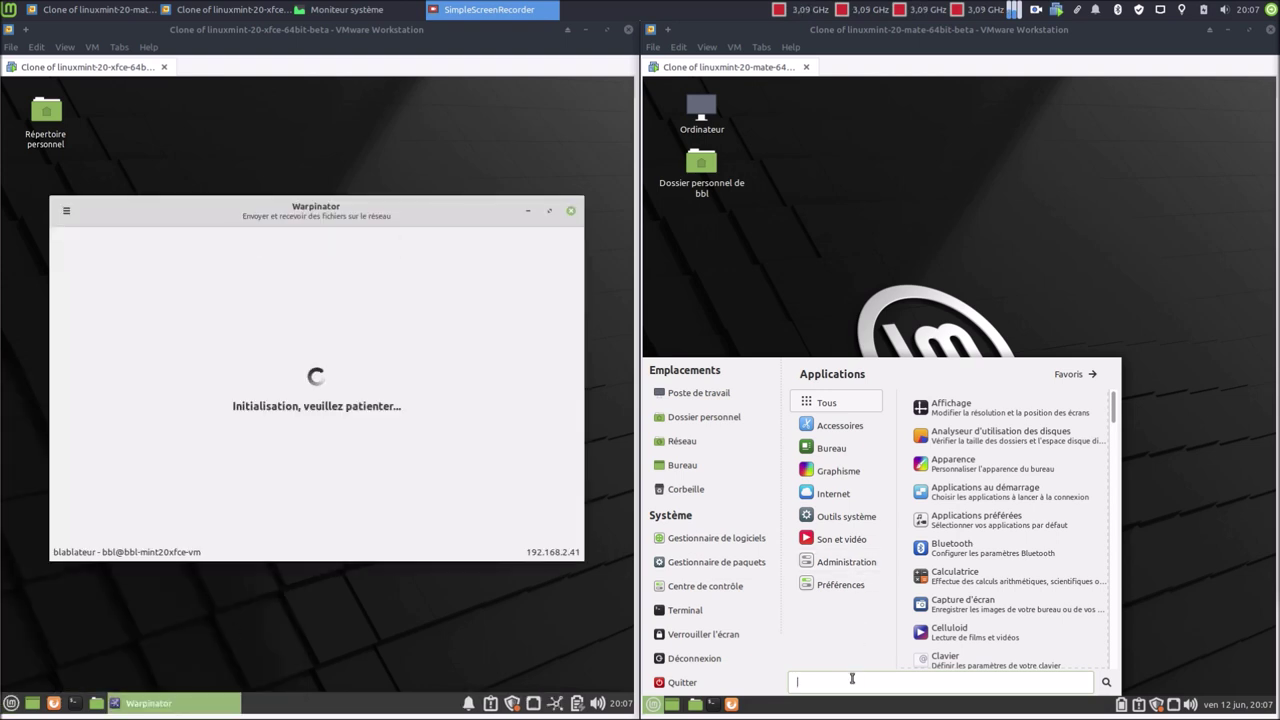
{"action": "type", "text": "warp"}
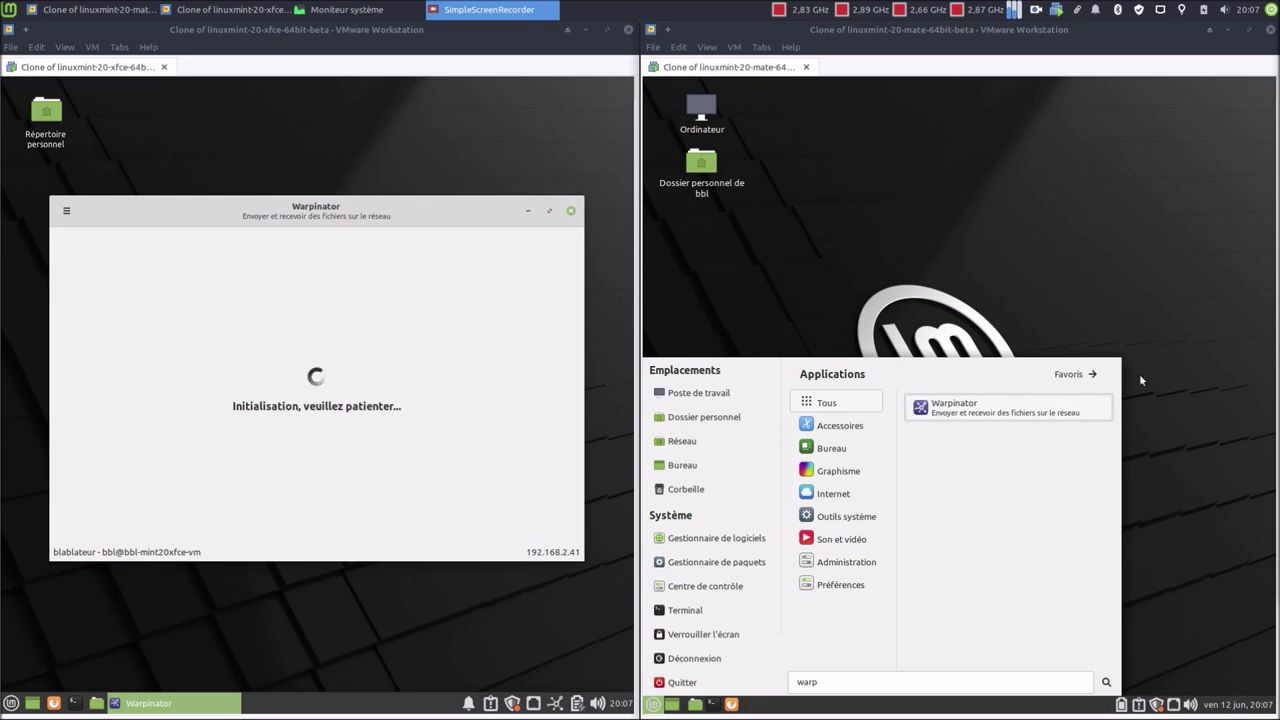
{"action": "left_click", "coordinate": [1075, 413]}
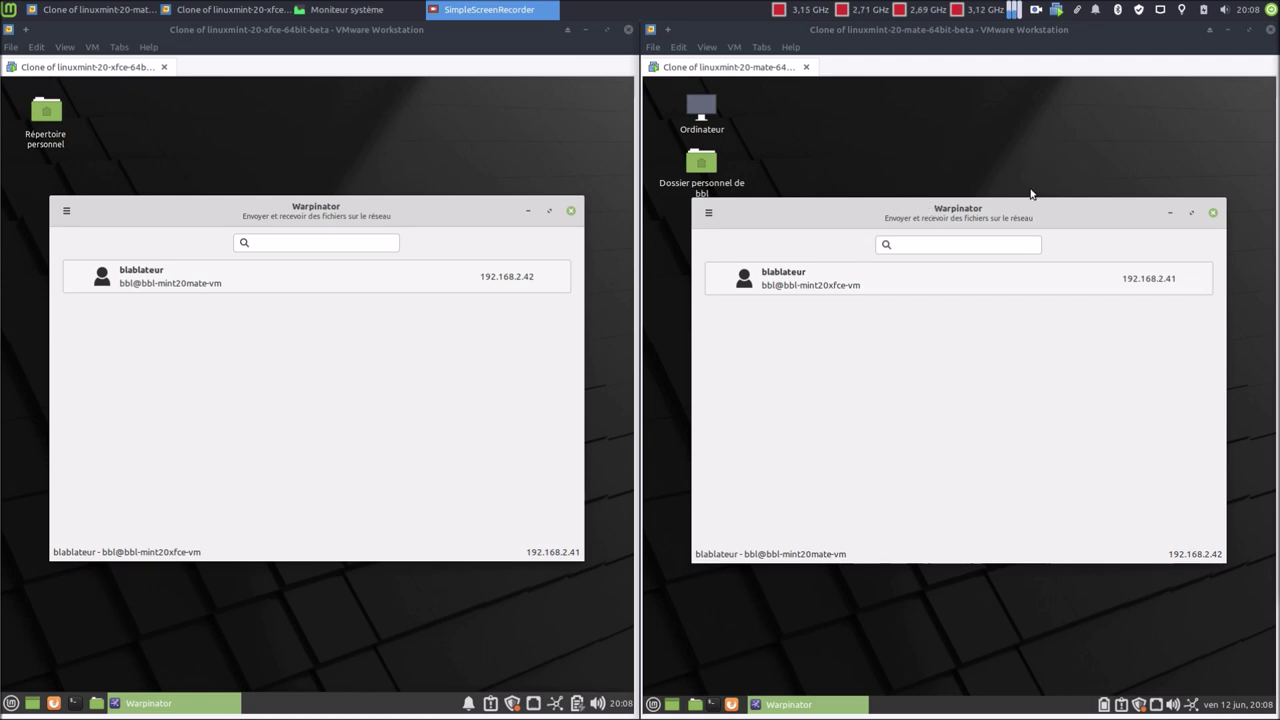
Step: Check Warpinator's version and review its preferences in the Xfce virtual machine, closing both windows
{"action": "left_click", "coordinate": [58, 216]}
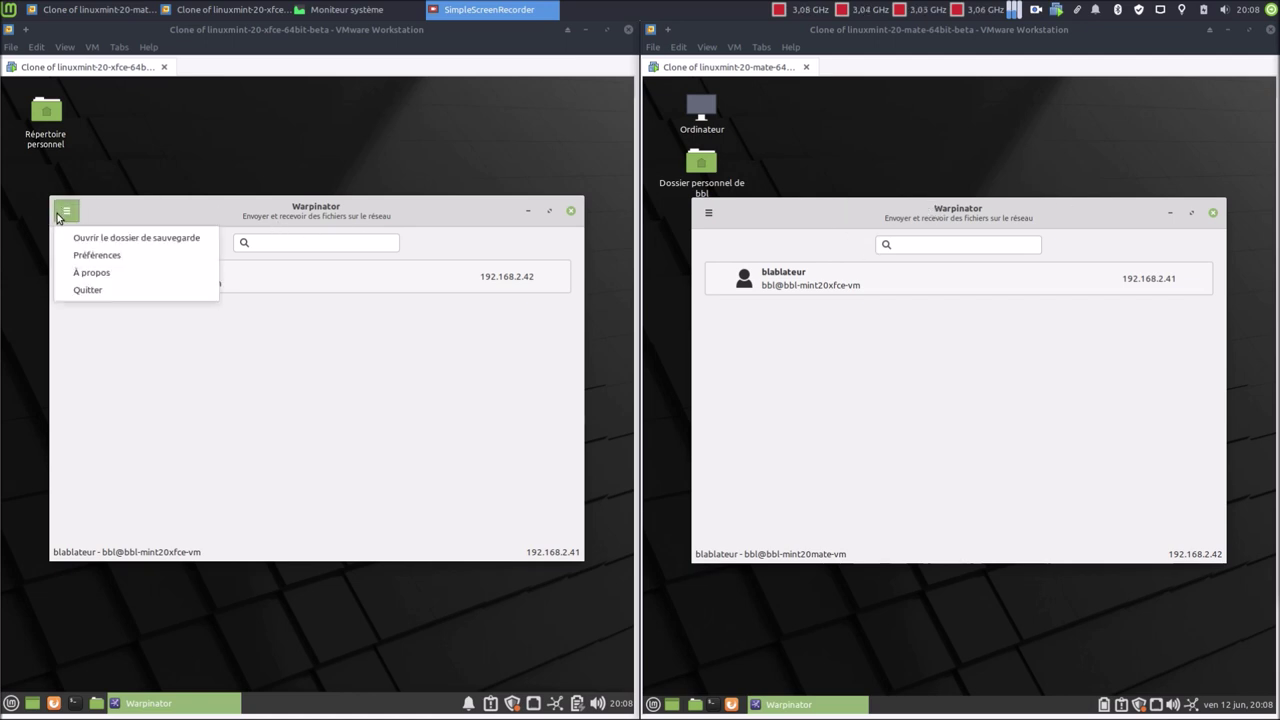
{"action": "left_click", "coordinate": [80, 274]}
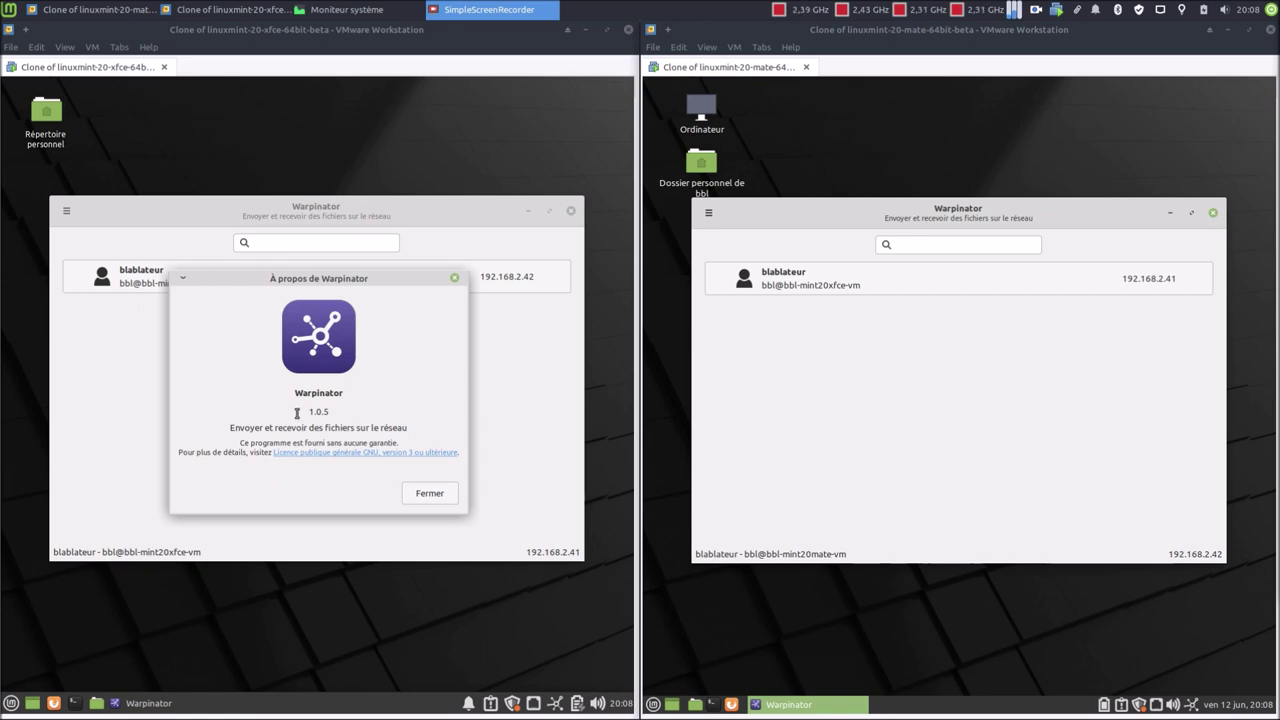
{"action": "left_click", "coordinate": [424, 492]}
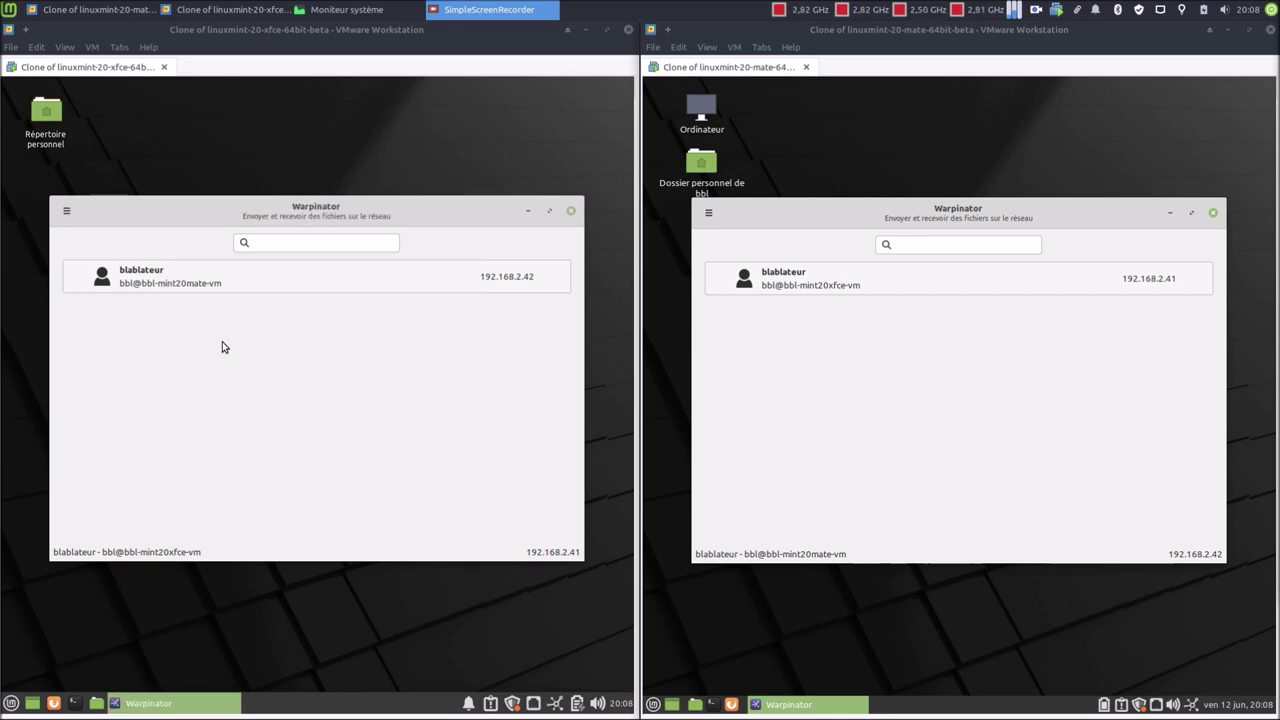
{"action": "left_click", "coordinate": [66, 212]}
{"action": "left_click", "coordinate": [82, 255]}
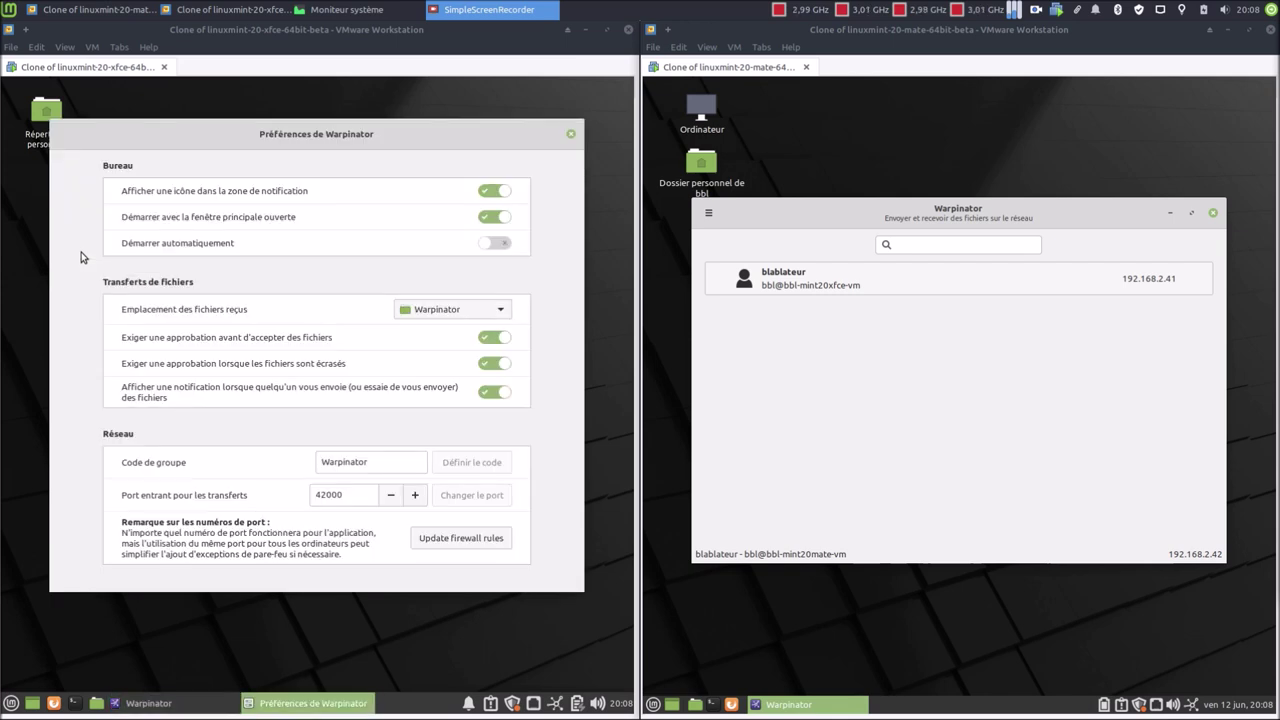
{"action": "left_click", "coordinate": [571, 134]}
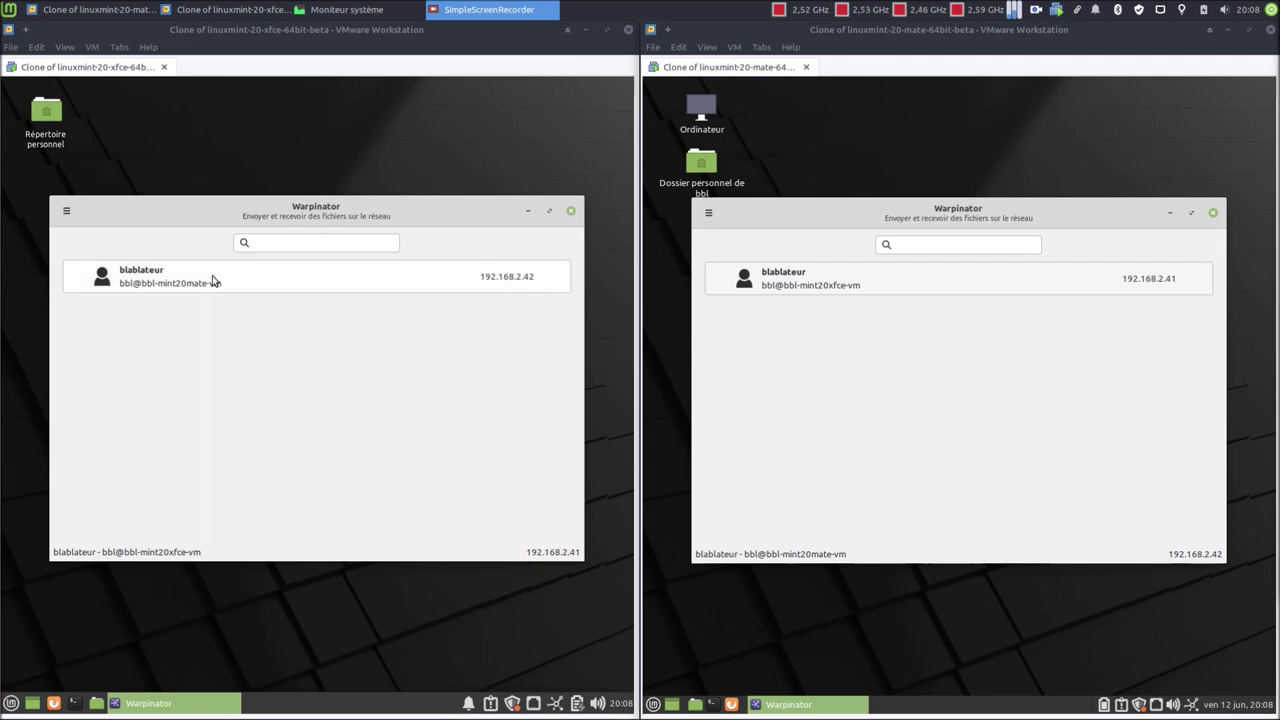
Step: Examine the contents of the Téléchargements folder in both virtual machines and close the file managers
{"action": "double_click", "coordinate": [47, 114]}
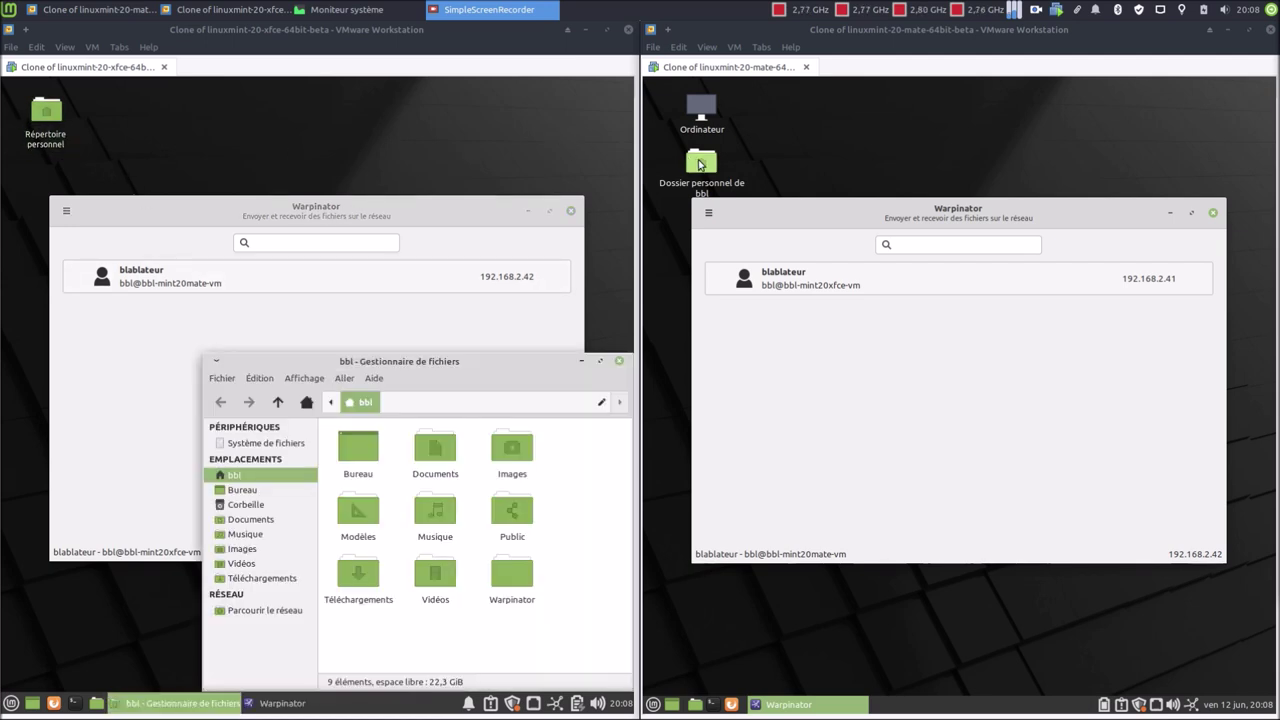
{"action": "double_click", "coordinate": [701, 162]}
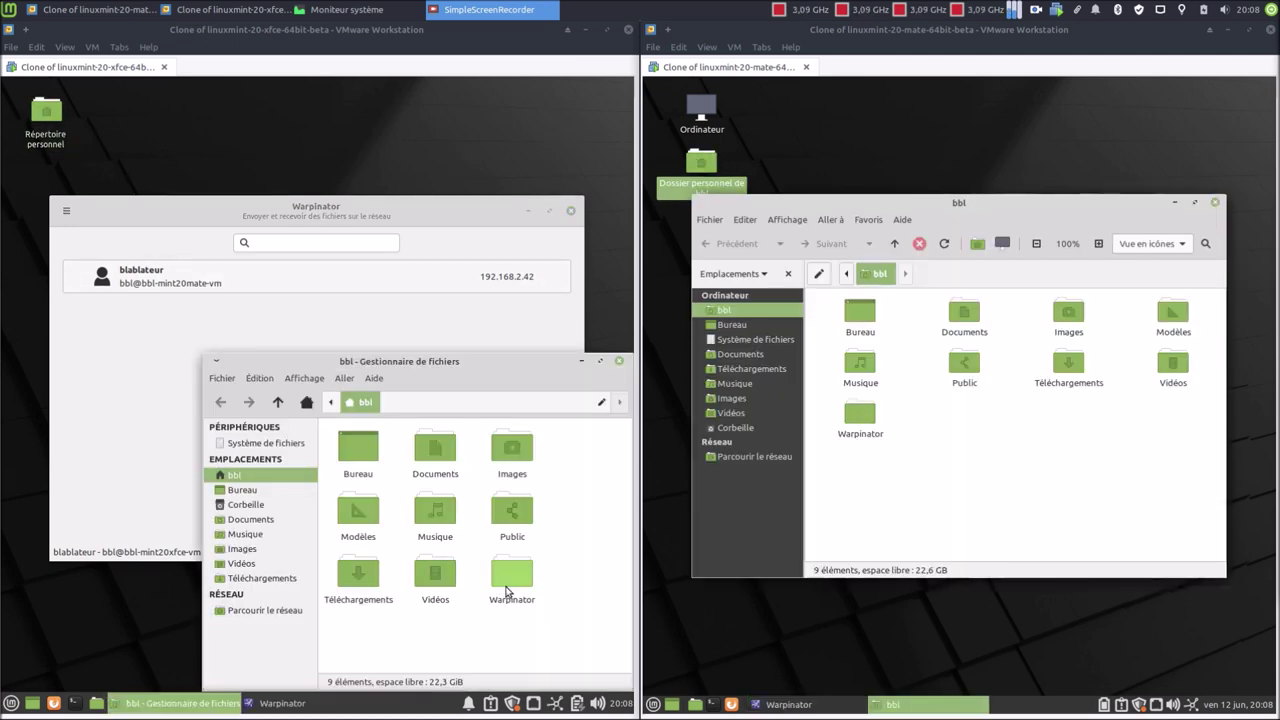
{"action": "double_click", "coordinate": [365, 580]}
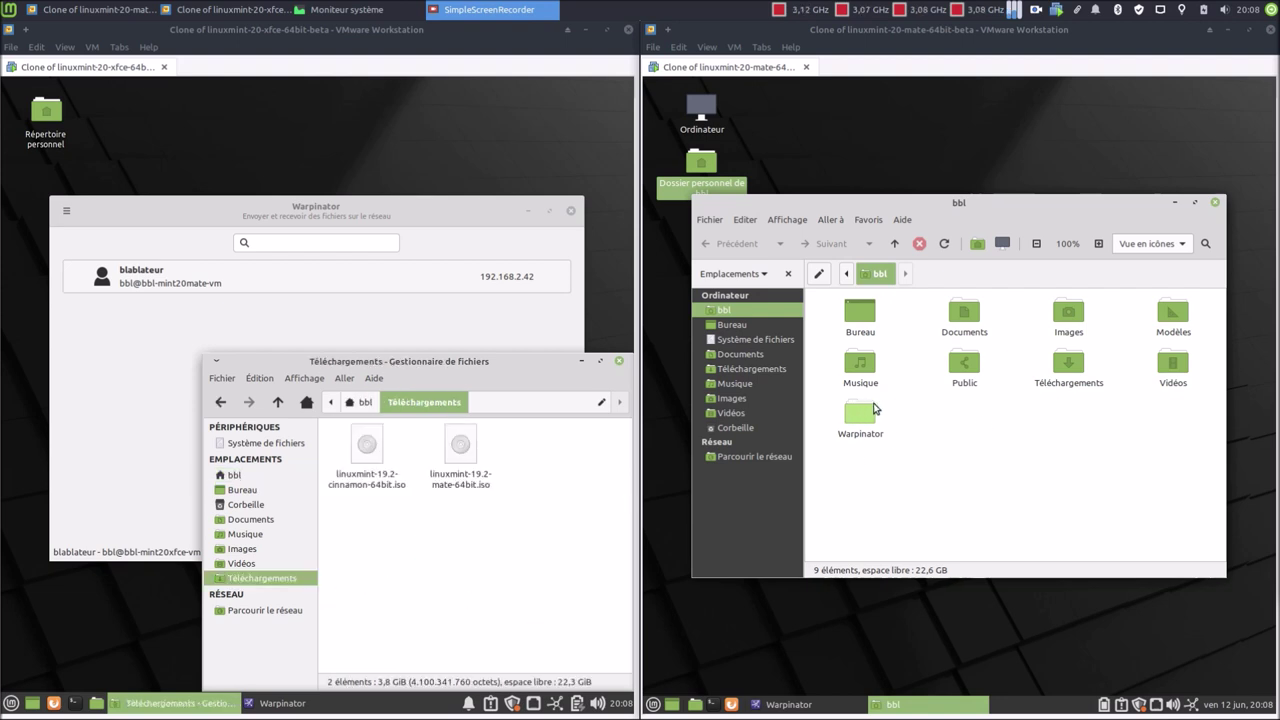
{"action": "double_click", "coordinate": [1066, 360]}
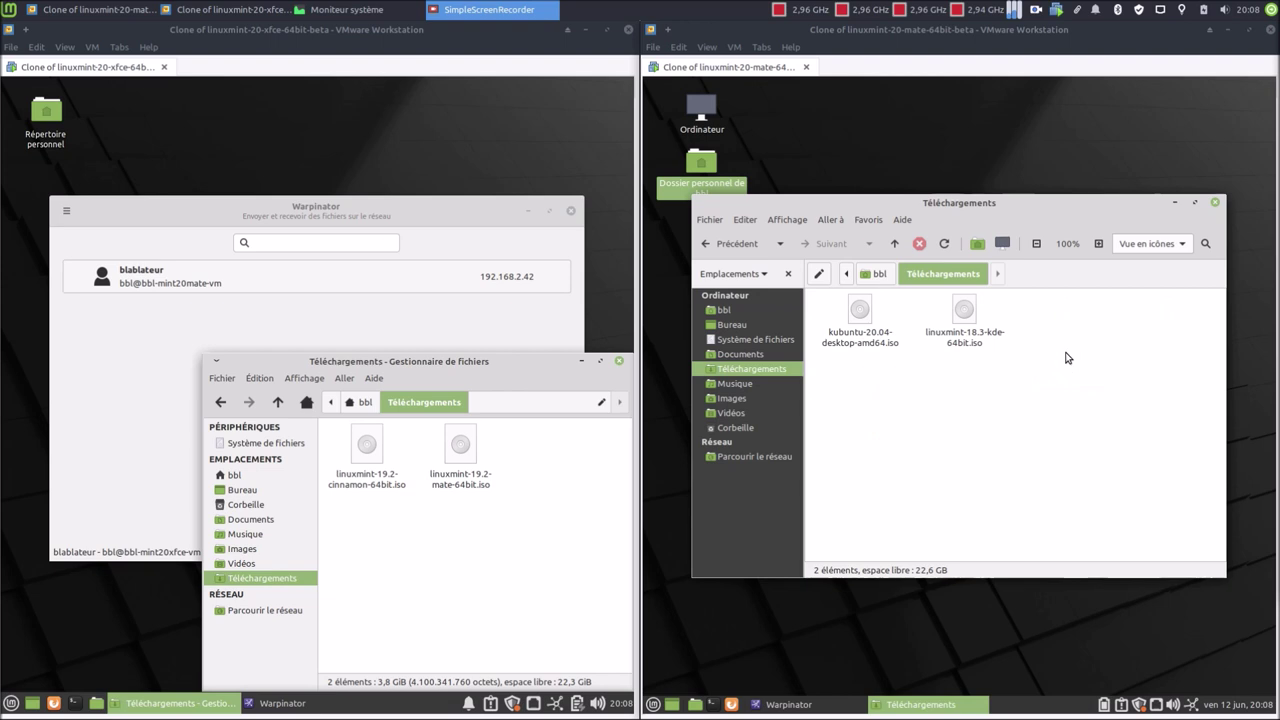
{"action": "left_click", "coordinate": [1216, 203]}
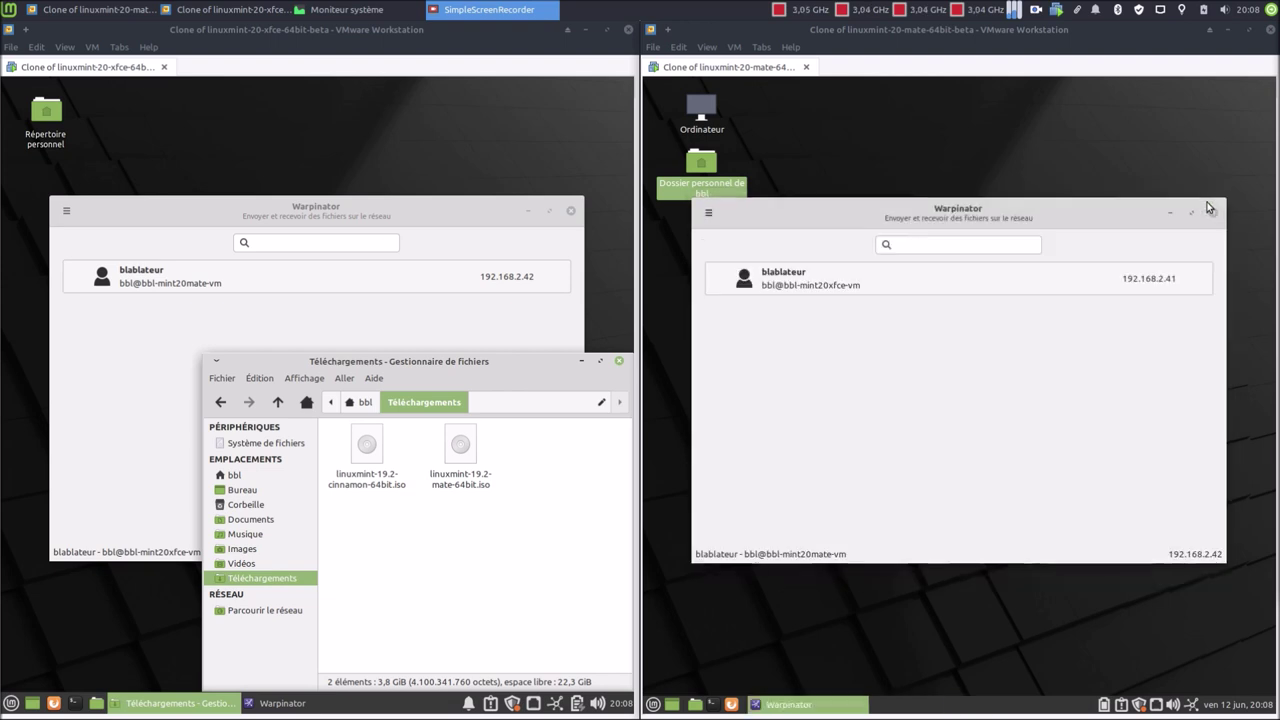
{"action": "left_click", "coordinate": [616, 362]}
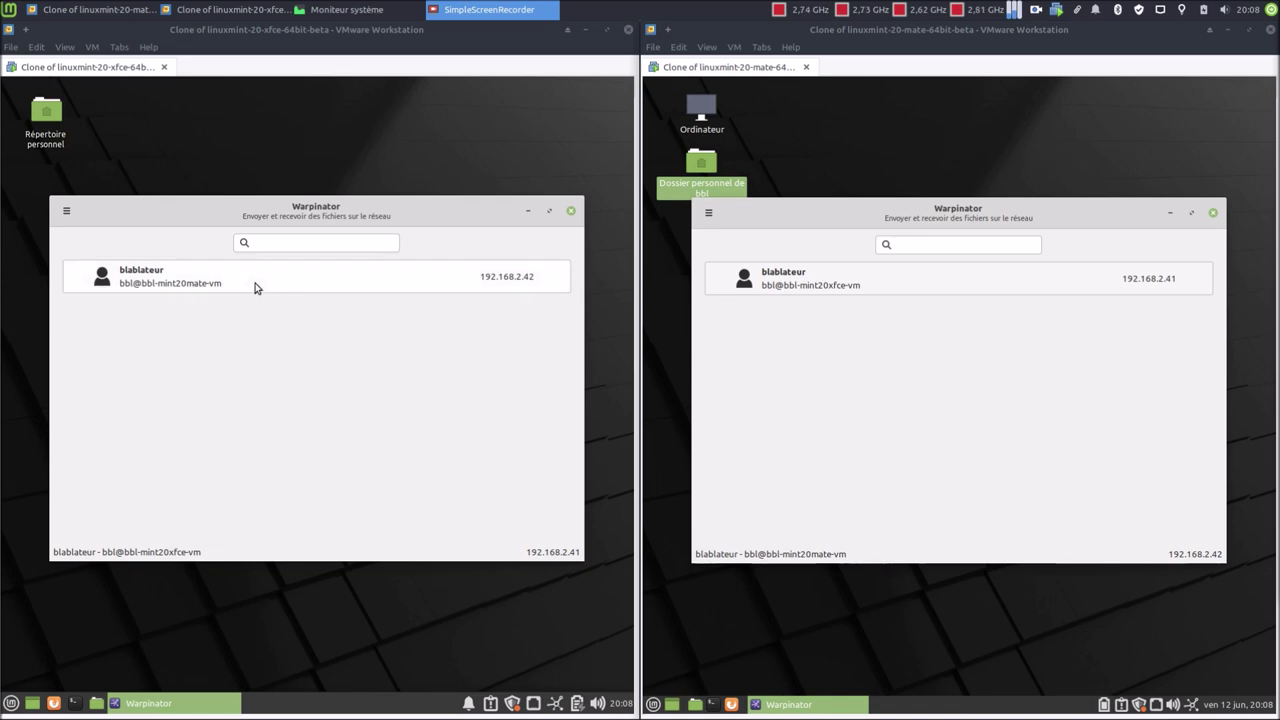
Step: Send linuxmint-19.2-cinnamon-64bit.iso and linuxmint-19.2-mate-64bit.iso from the Xfce machine to the MATE machine, and accept them there
{"action": "left_click", "coordinate": [393, 278]}
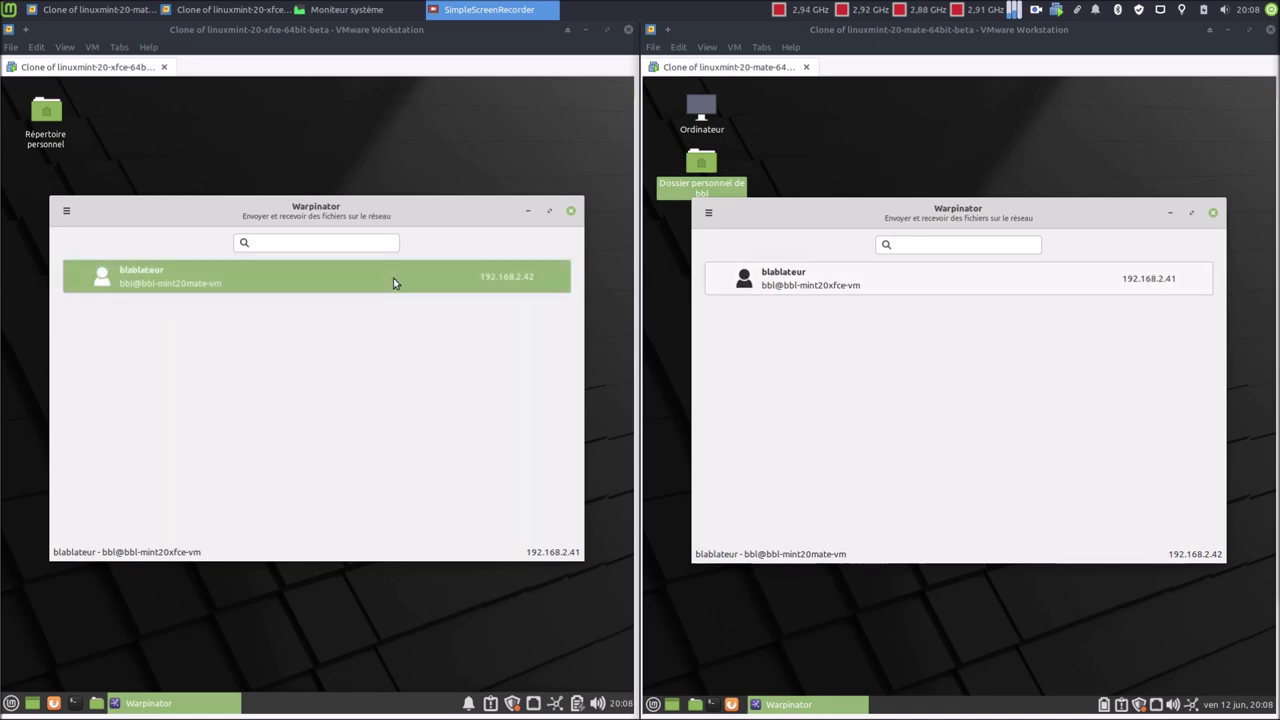
{"action": "left_click", "coordinate": [480, 279]}
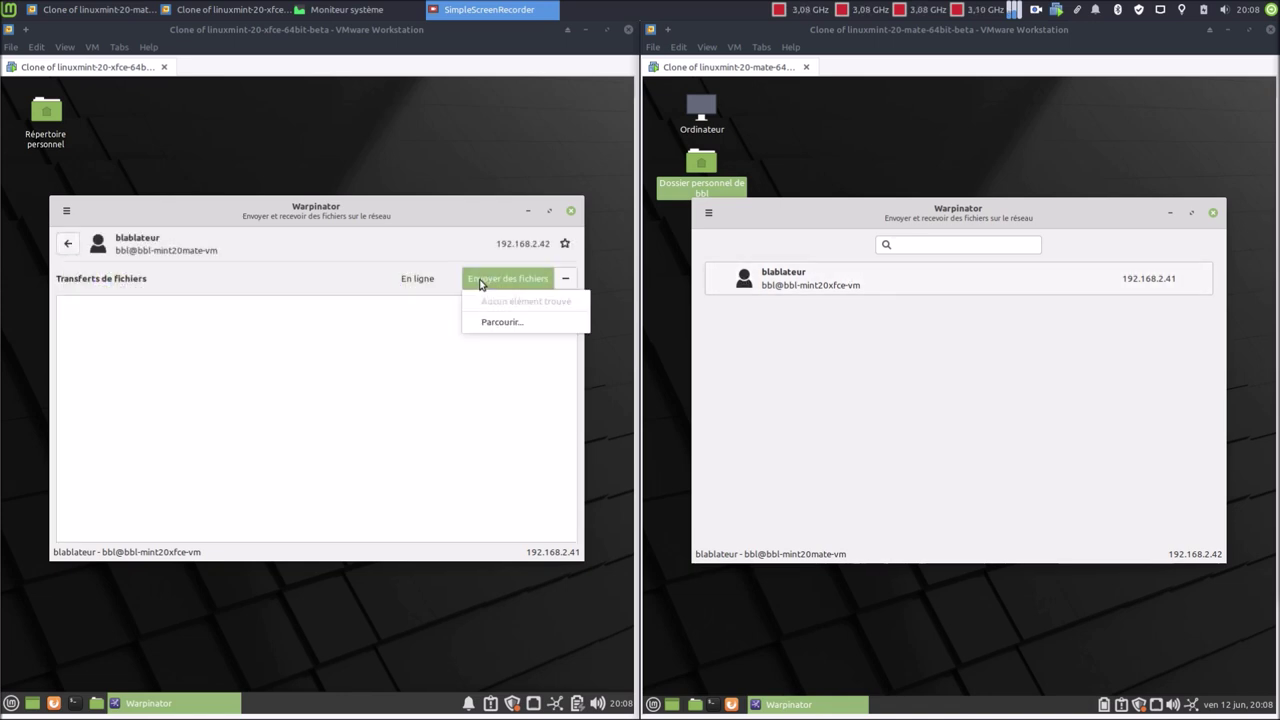
{"action": "left_click", "coordinate": [498, 321]}
{"action": "left_click", "coordinate": [240, 389]}
{"action": "double_click", "coordinate": [240, 389]}
{"action": "left_click_drag", "start_coordinate": [231, 340], "coordinate": [352, 301]}
{"action": "left_click", "coordinate": [518, 552]}
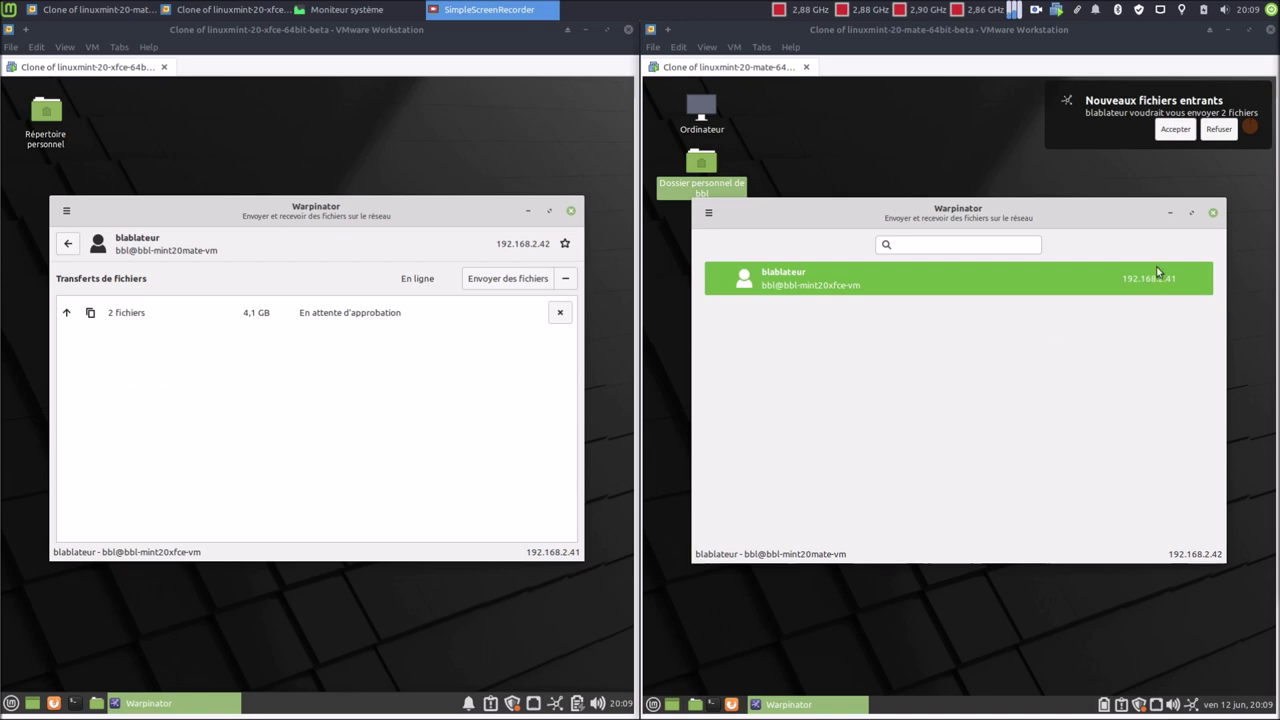
{"action": "left_click", "coordinate": [1183, 131]}
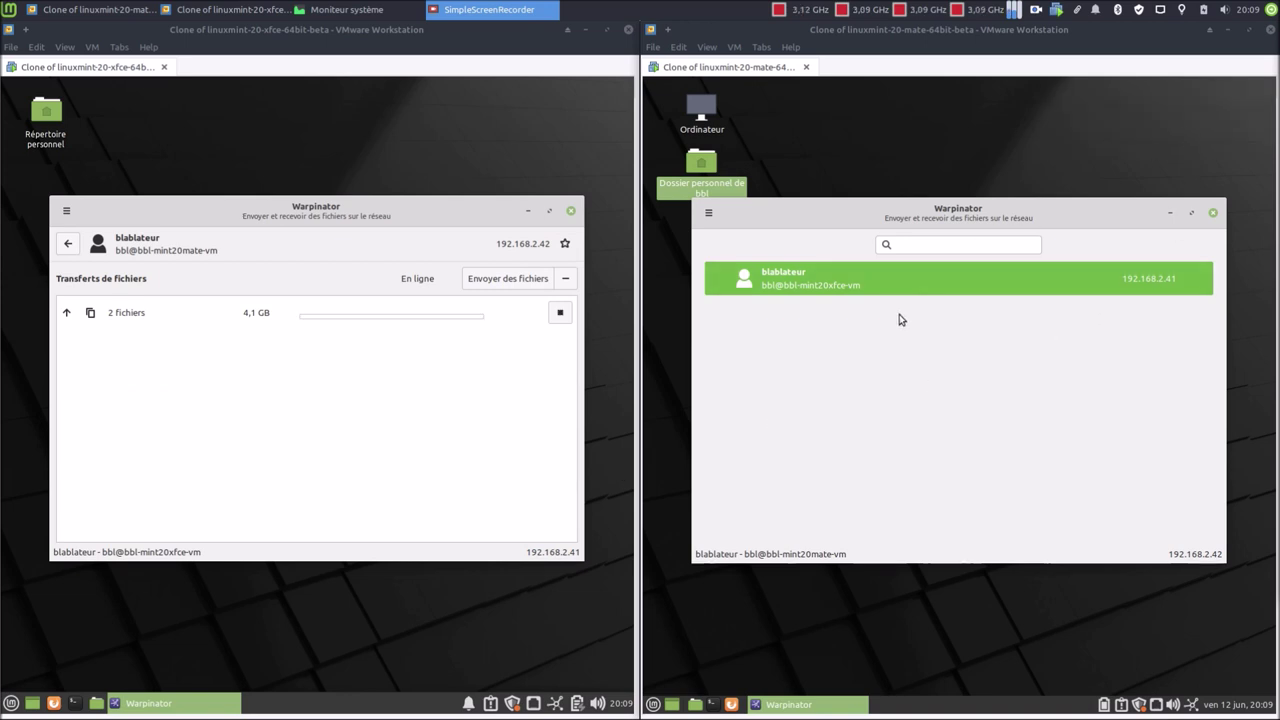
Step: Send kubuntu-20.04-desktop-amd64.iso and linuxmint-18.3-kde-64bit.iso from the MATE machine to the Xfce machine, and accept them there
{"action": "left_click", "coordinate": [873, 279]}
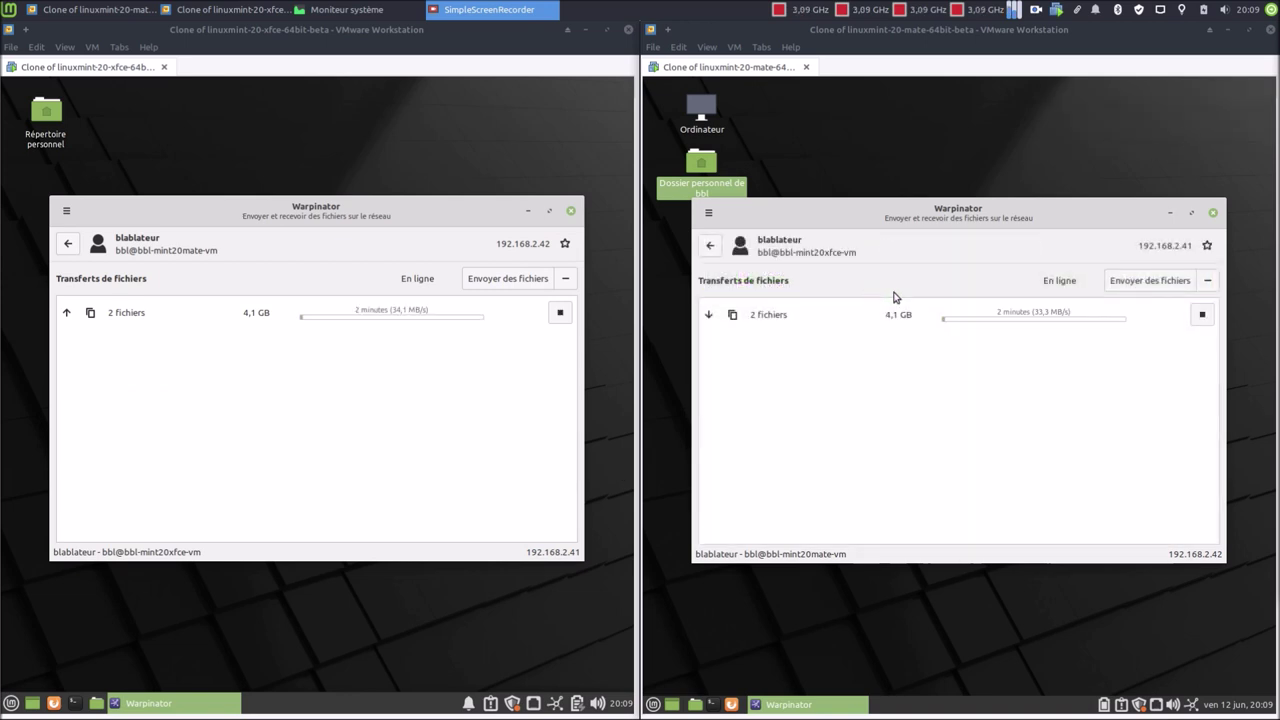
{"action": "left_click", "coordinate": [1142, 287]}
{"action": "left_click", "coordinate": [1155, 326]}
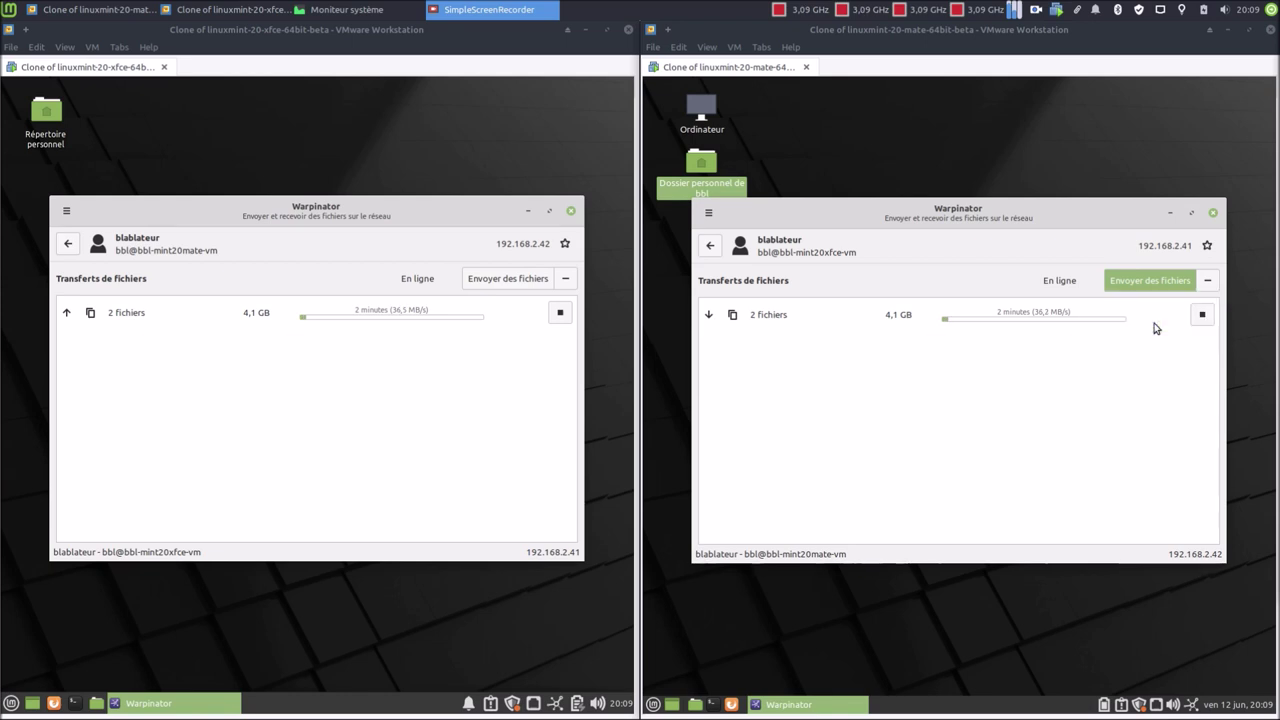
{"action": "left_click", "coordinate": [916, 386]}
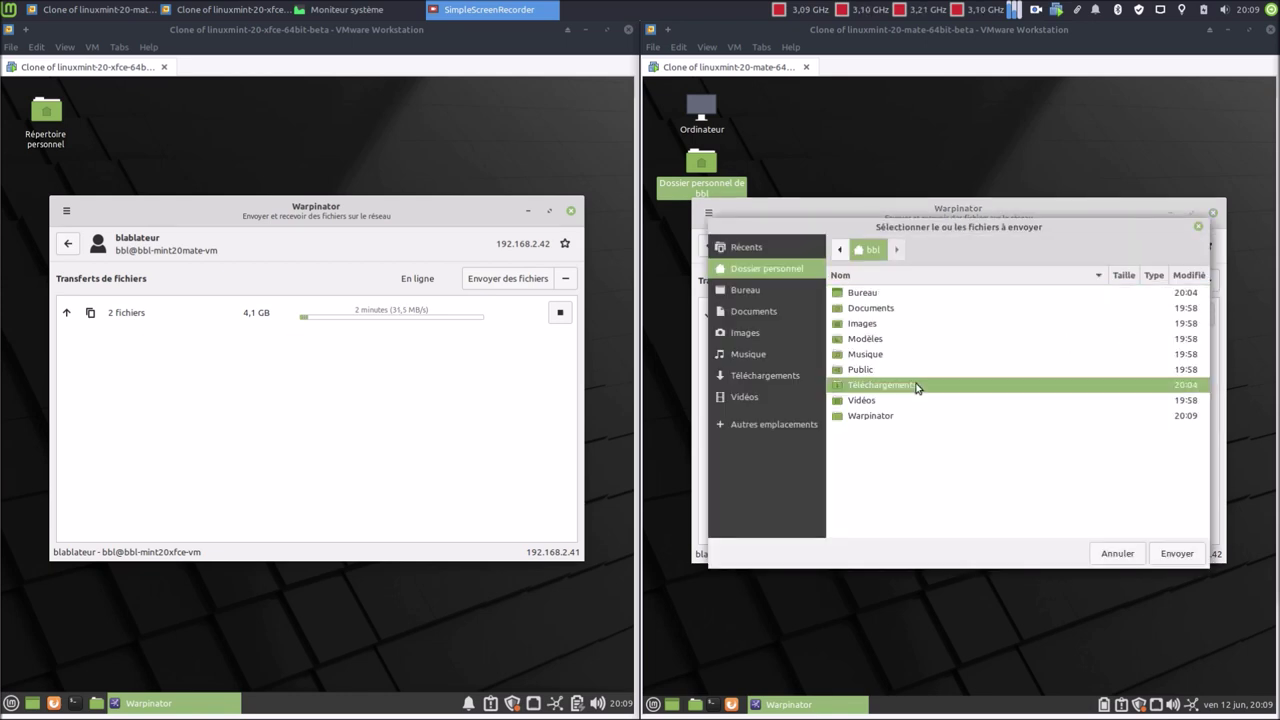
{"action": "double_click", "coordinate": [916, 386]}
{"action": "left_click_drag", "start_coordinate": [893, 341], "coordinate": [975, 300]}
{"action": "left_click", "coordinate": [1177, 553]}
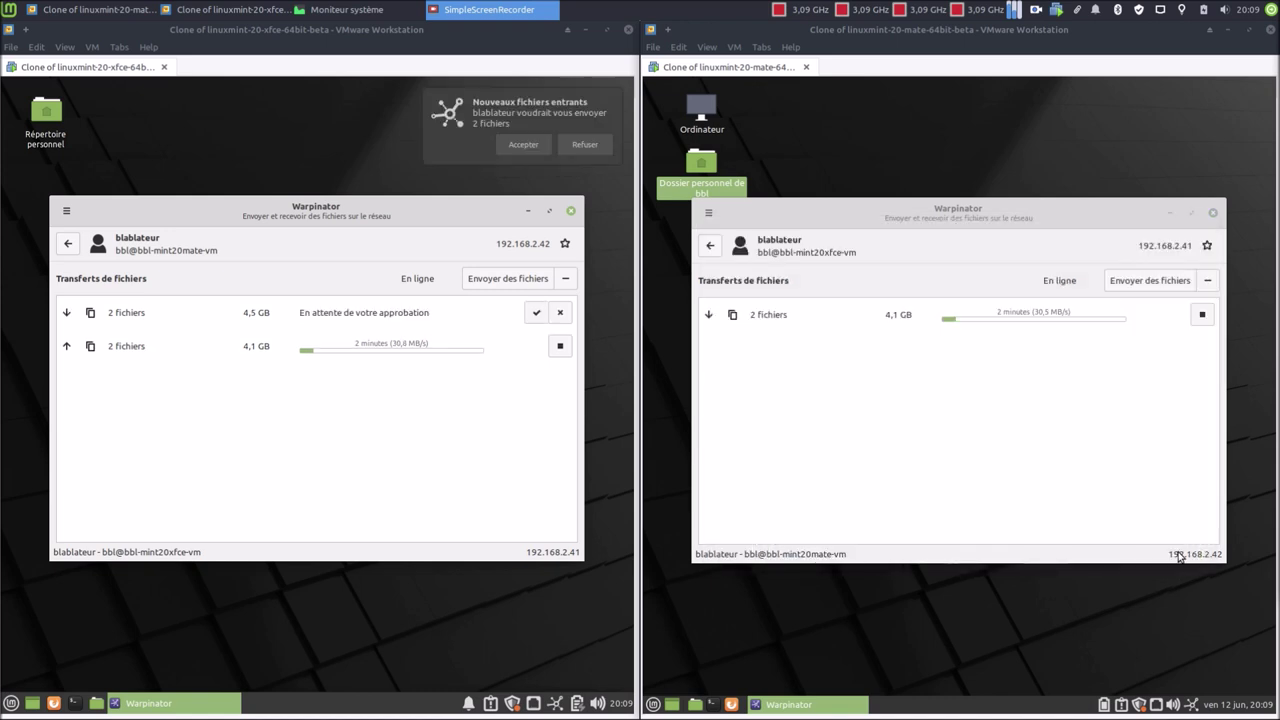
{"action": "left_click", "coordinate": [524, 146]}
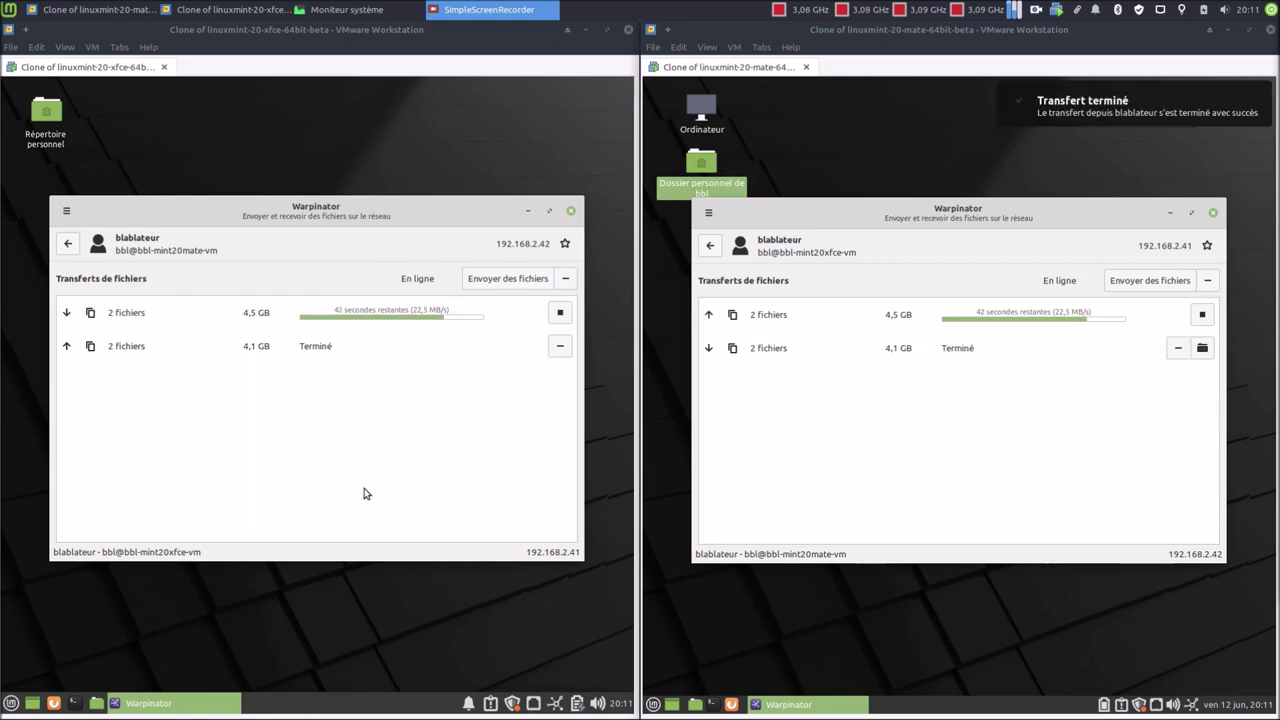
Step: Open the Warpinator reception folder in the MATE machine and check its received files and its location in the home folder
{"action": "left_click", "coordinate": [1204, 352]}
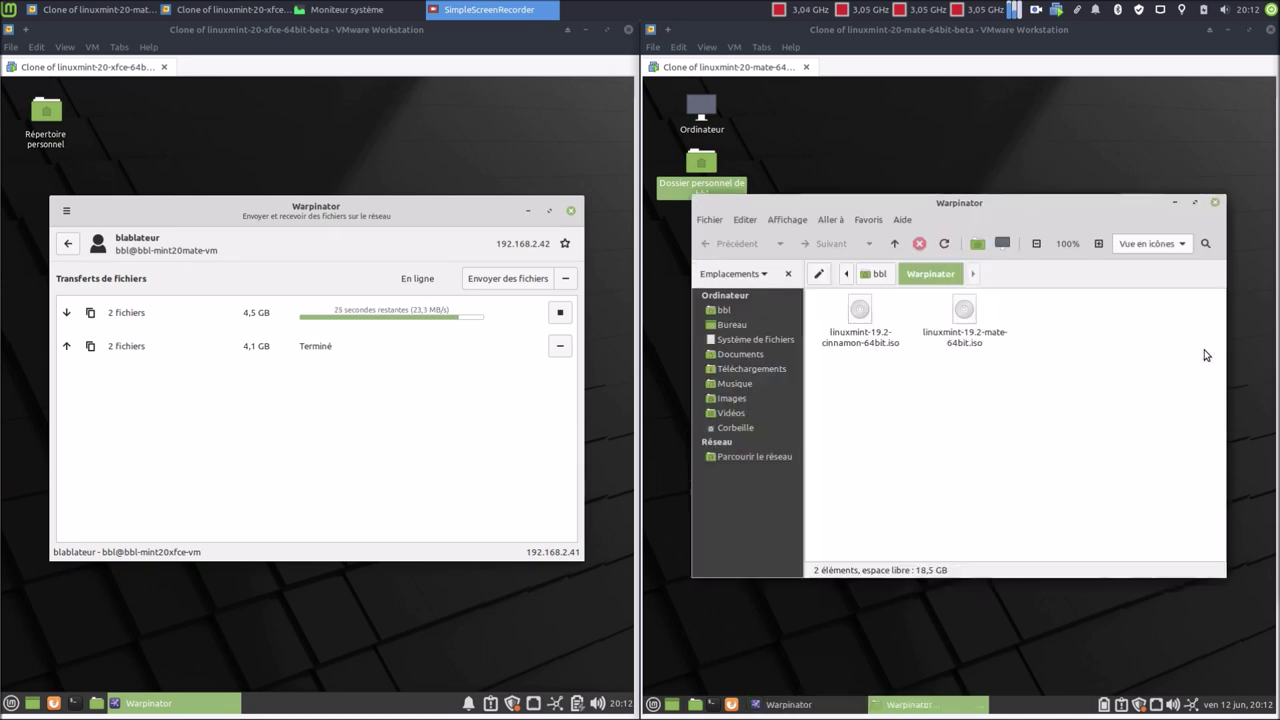
{"action": "left_click", "coordinate": [873, 278]}
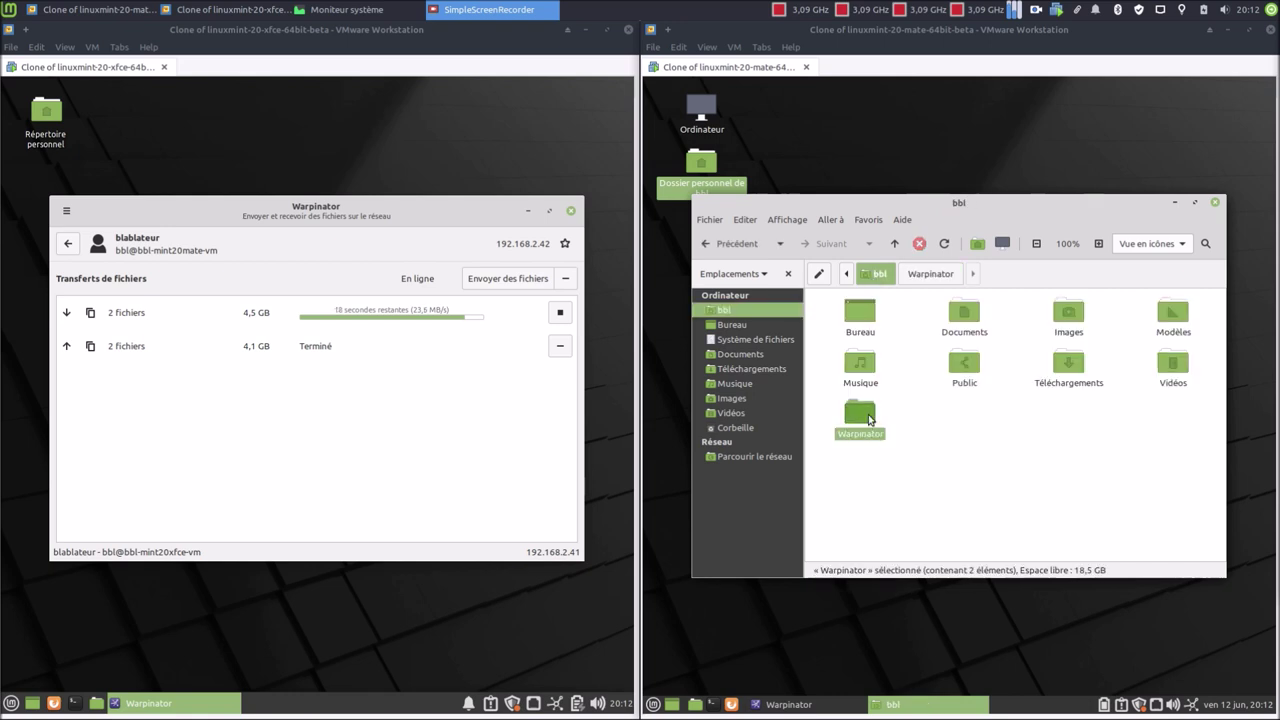
{"action": "double_click", "coordinate": [866, 418]}
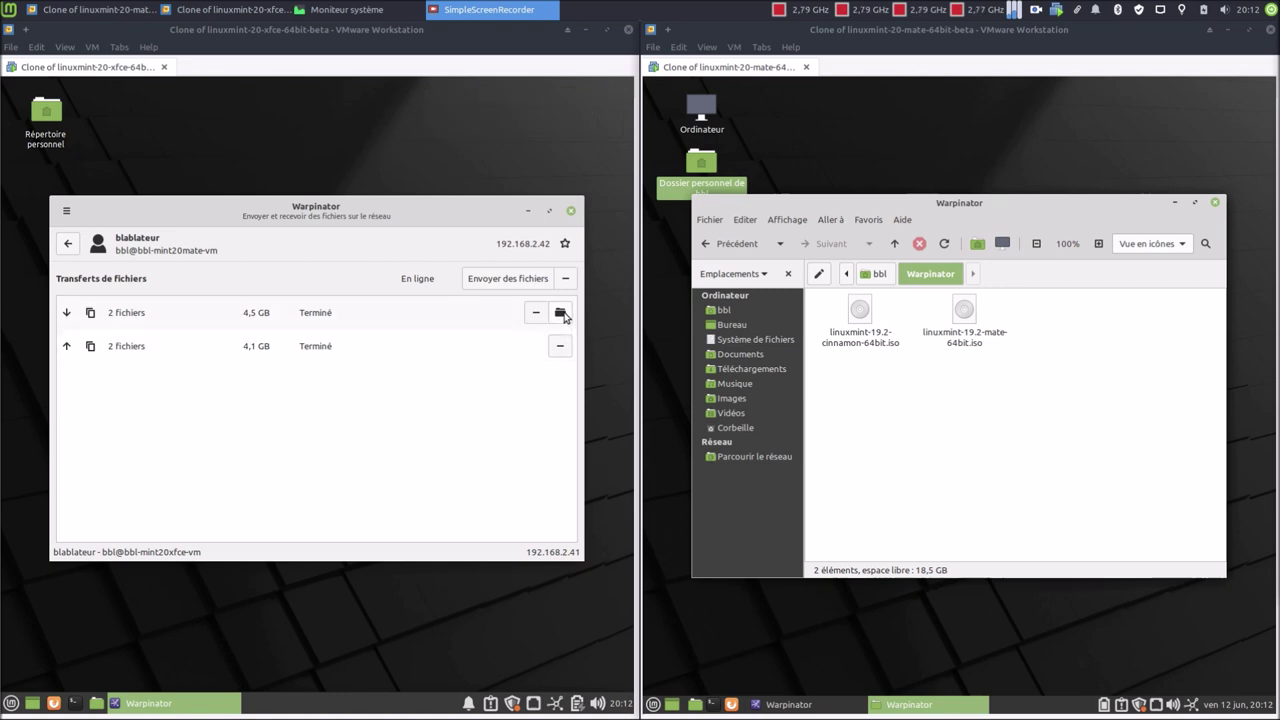
Step: Open the Warpinator folder inside the Xfce machine's home folder and check the received files
{"action": "left_click", "coordinate": [562, 314]}
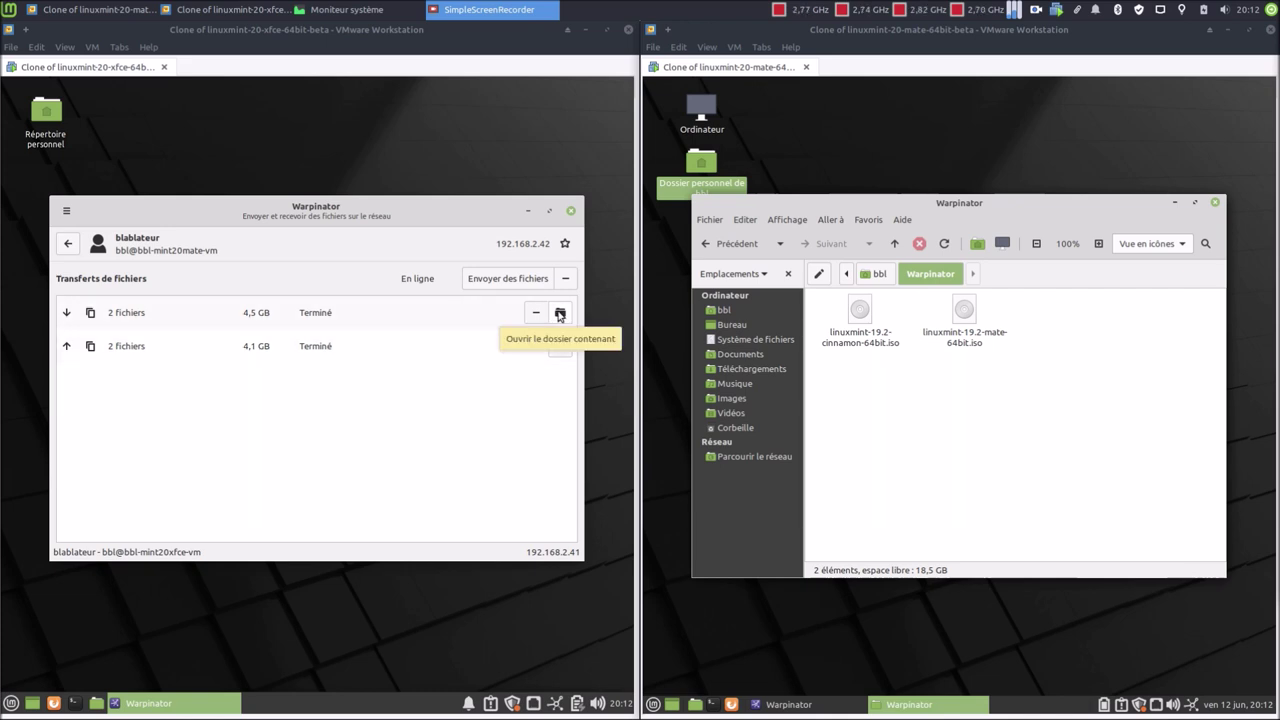
{"action": "left_click", "coordinate": [560, 313]}
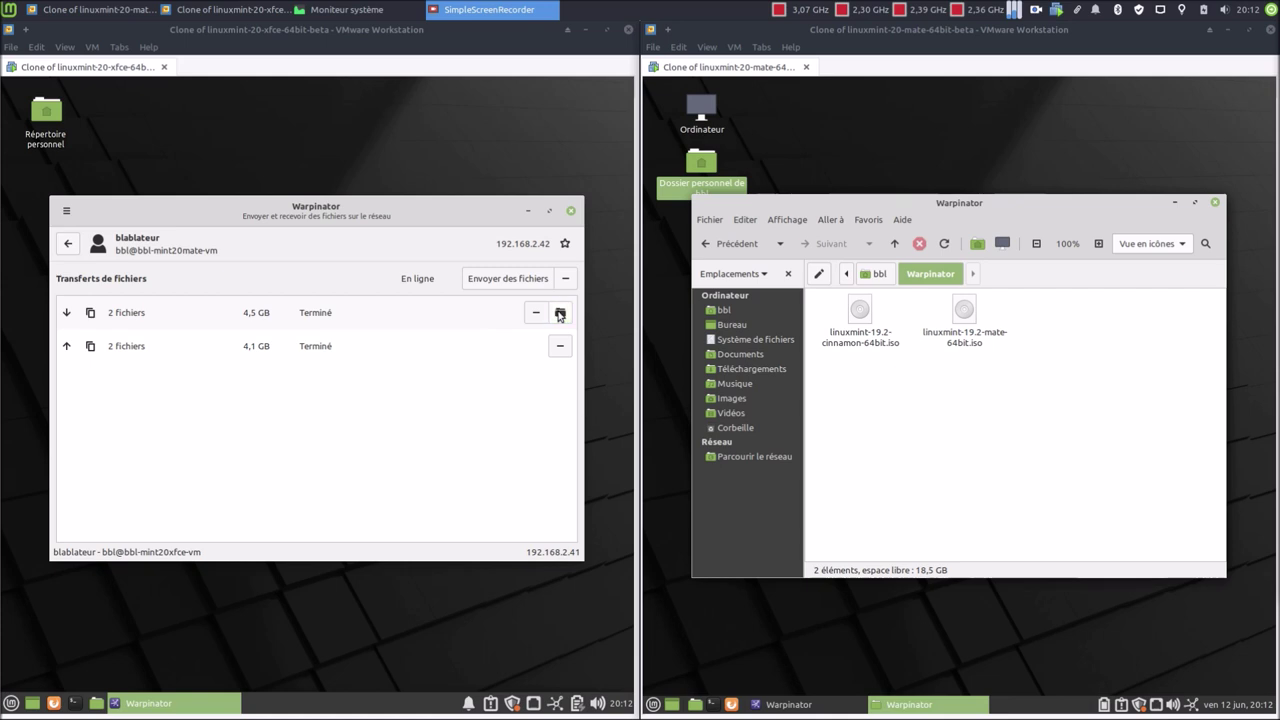
{"action": "left_click", "coordinate": [97, 704]}
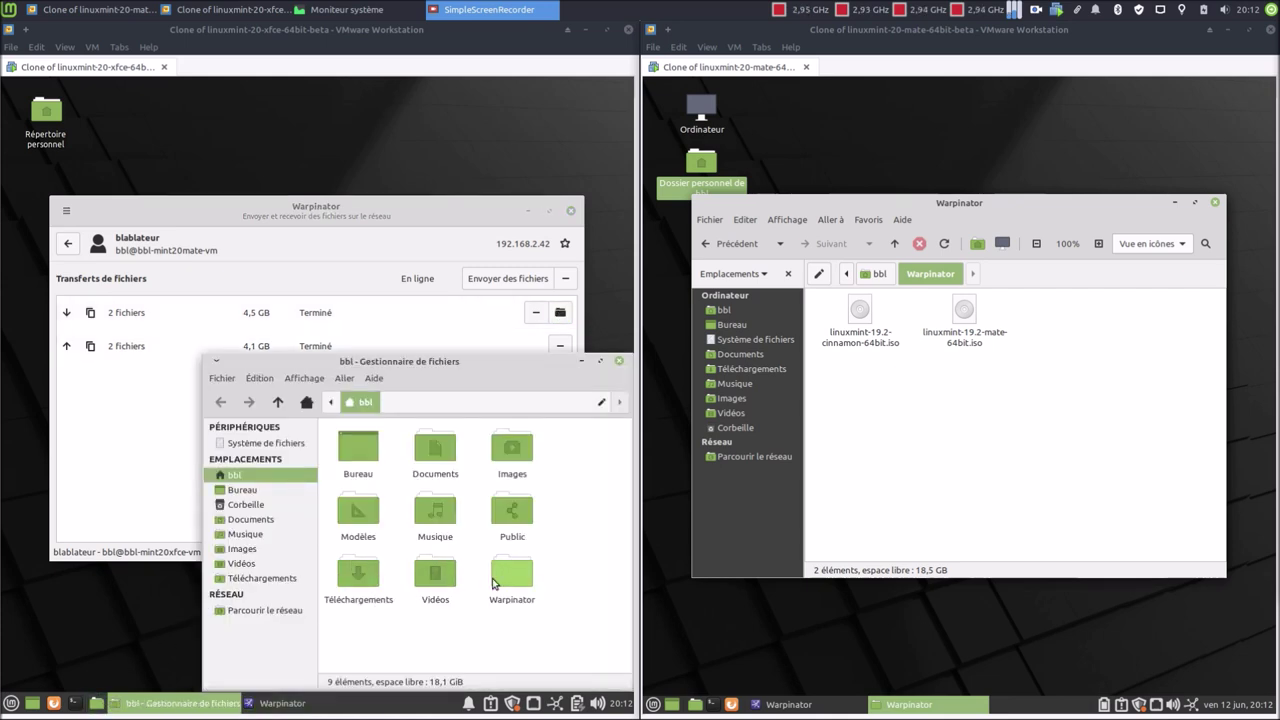
{"action": "double_click", "coordinate": [508, 575]}
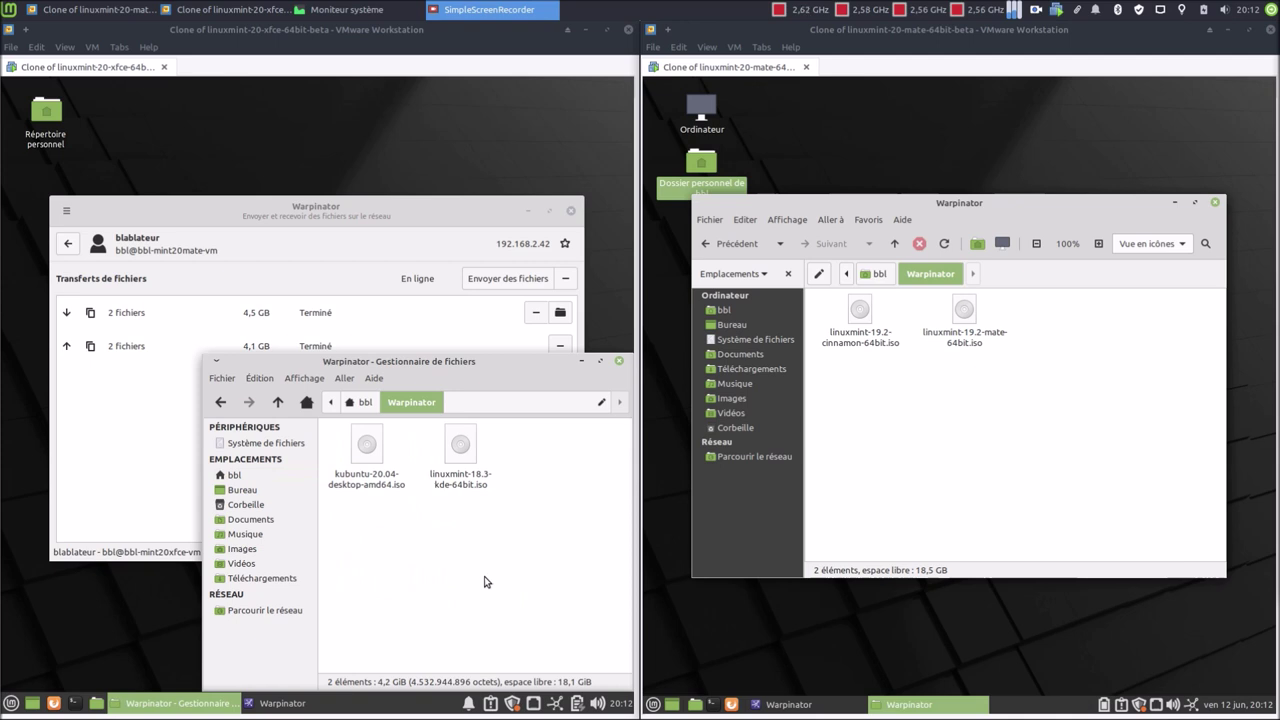